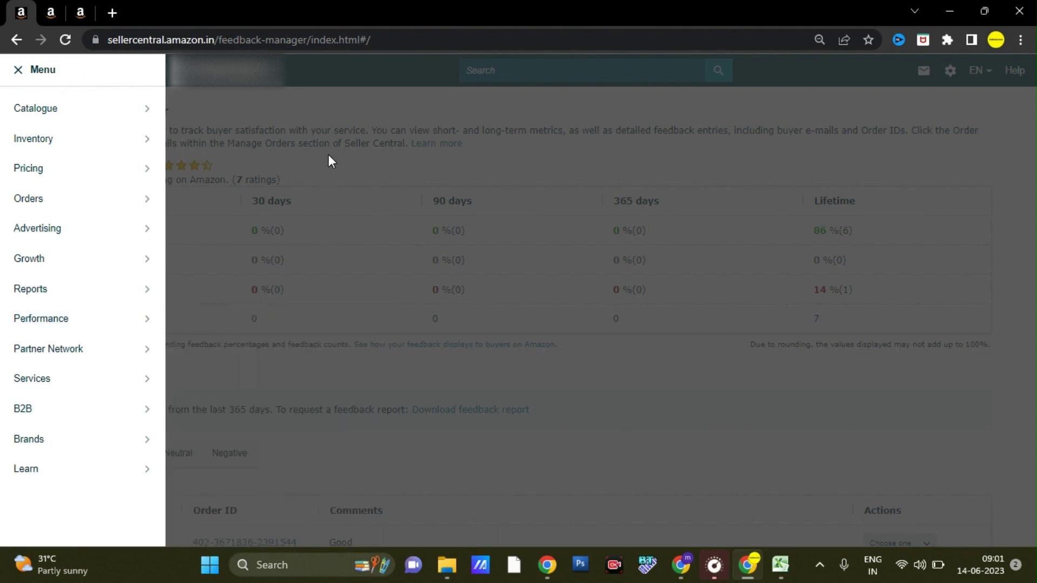
Open the Coupons page from the Advertising section of Seller Central.
{"action": "left_click", "coordinate": [328, 156]}
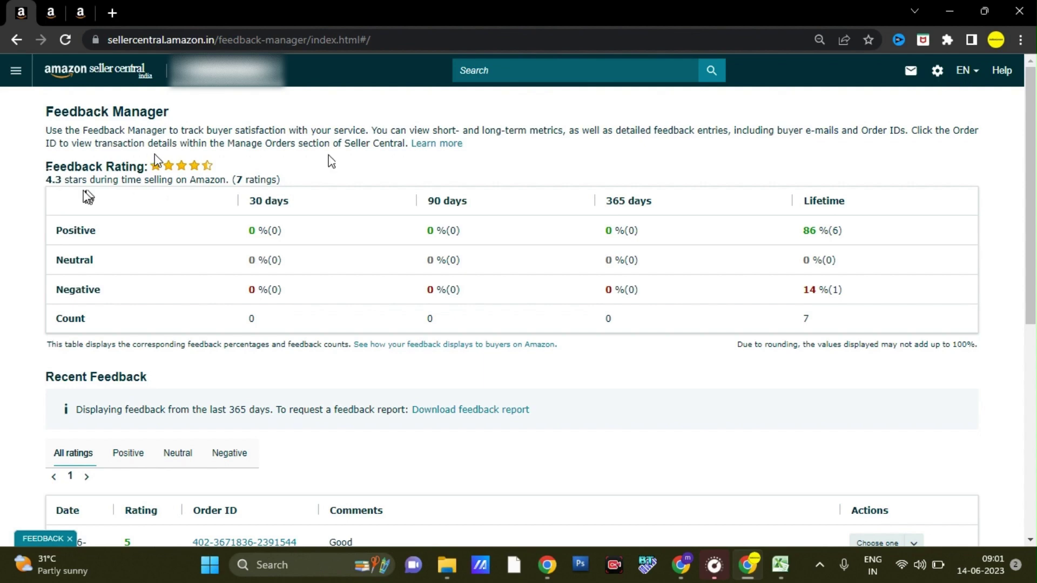
{"action": "left_click", "coordinate": [14, 77]}
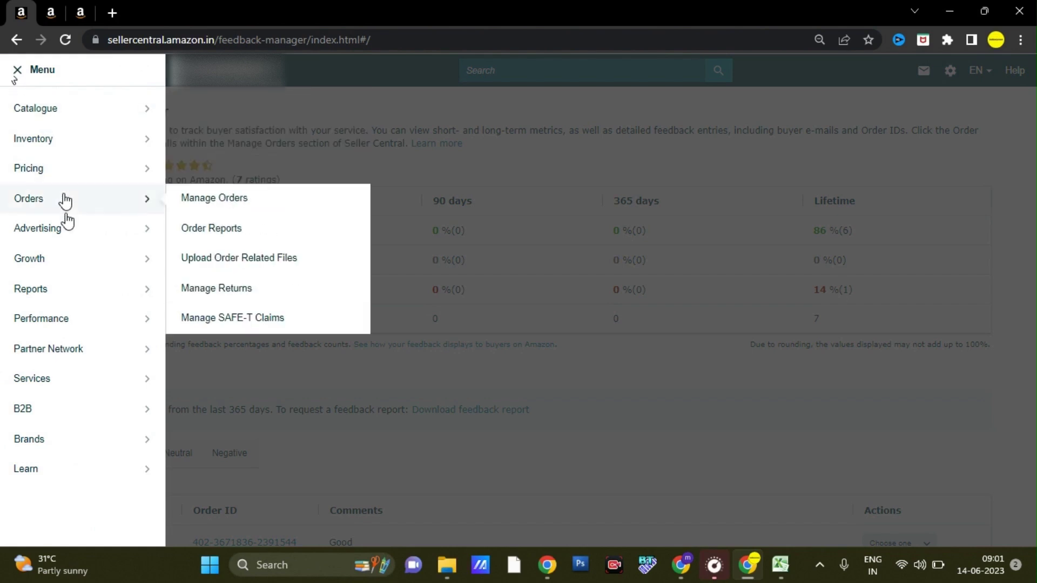
{"action": "mouse_move", "coordinate": [59, 238]}
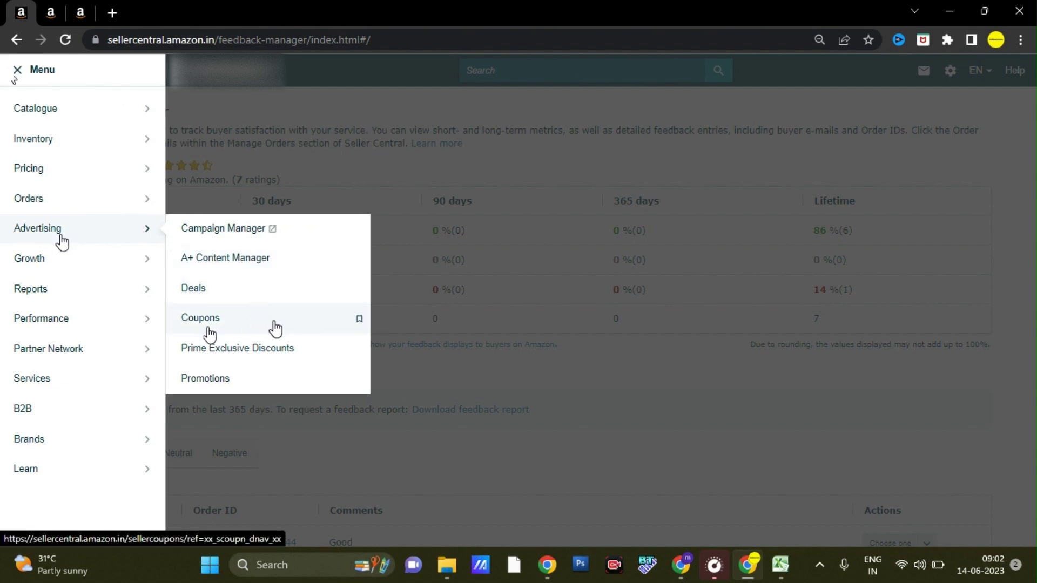
{"action": "left_click", "coordinate": [477, 205]}
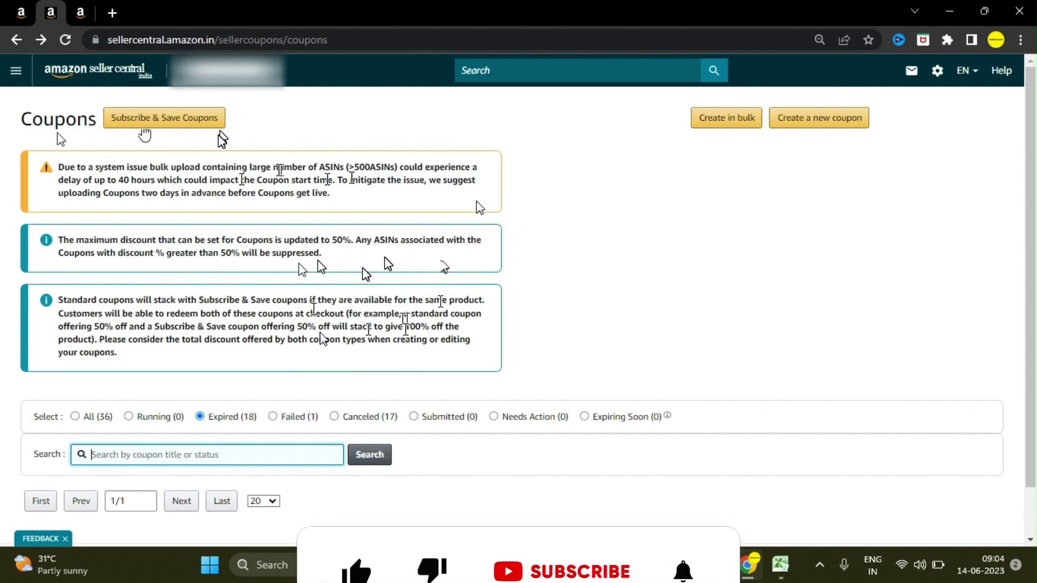
Filter the coupon list to expired coupons and review their budgets, discounts, redemptions and sales.
{"action": "left_click", "coordinate": [233, 422]}
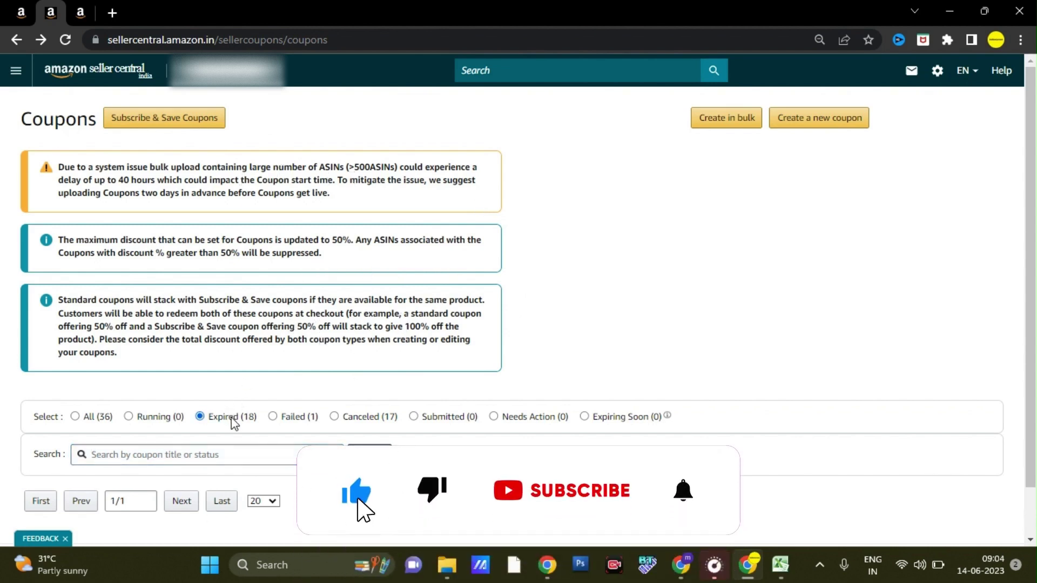
{"action": "scroll", "coordinate": [426, 314], "scroll_direction": "down", "scroll_amount": 1}
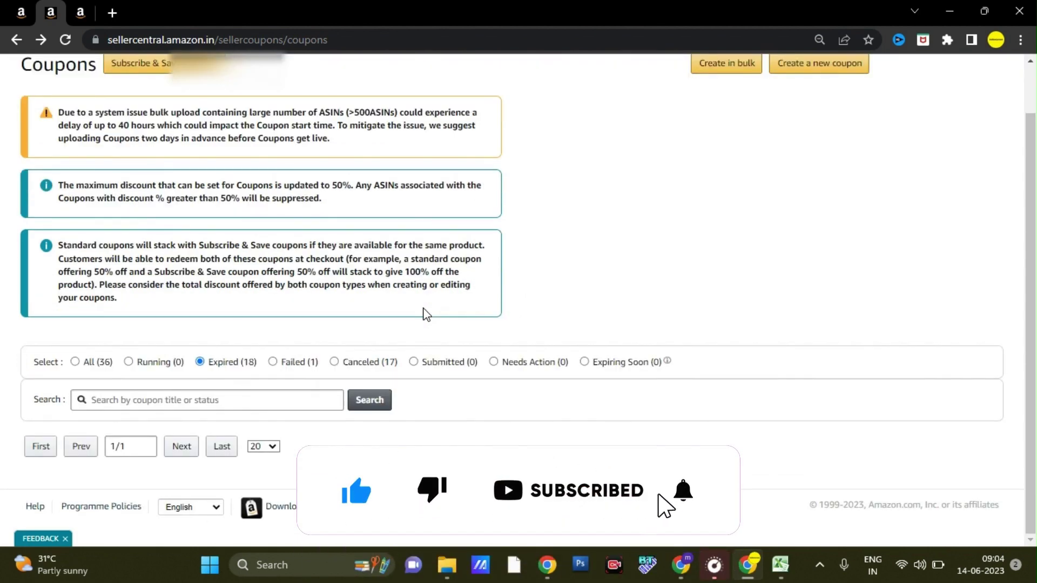
{"action": "left_click", "coordinate": [176, 372]}
{"action": "left_click", "coordinate": [209, 364]}
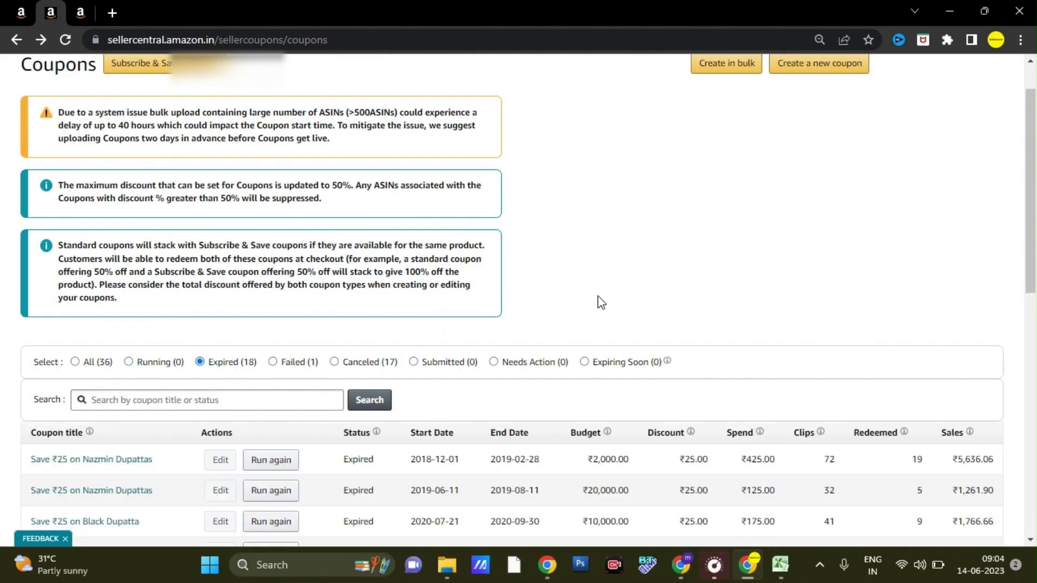
{"action": "scroll", "coordinate": [601, 303], "scroll_direction": "down", "scroll_amount": 5}
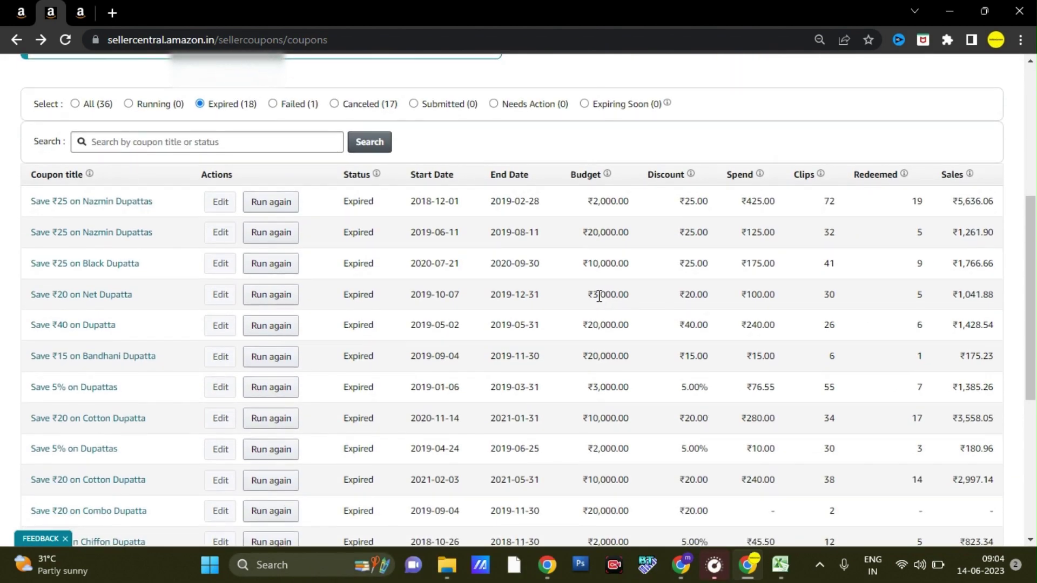
{"action": "scroll", "coordinate": [600, 296], "scroll_direction": "down", "scroll_amount": 2}
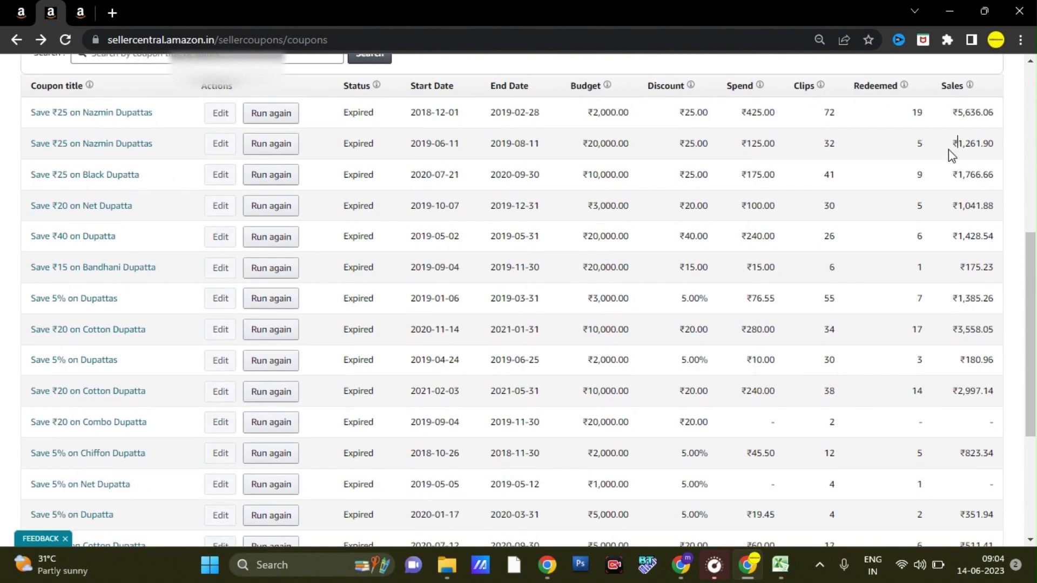
{"action": "scroll", "coordinate": [896, 270], "scroll_direction": "down", "scroll_amount": 3}
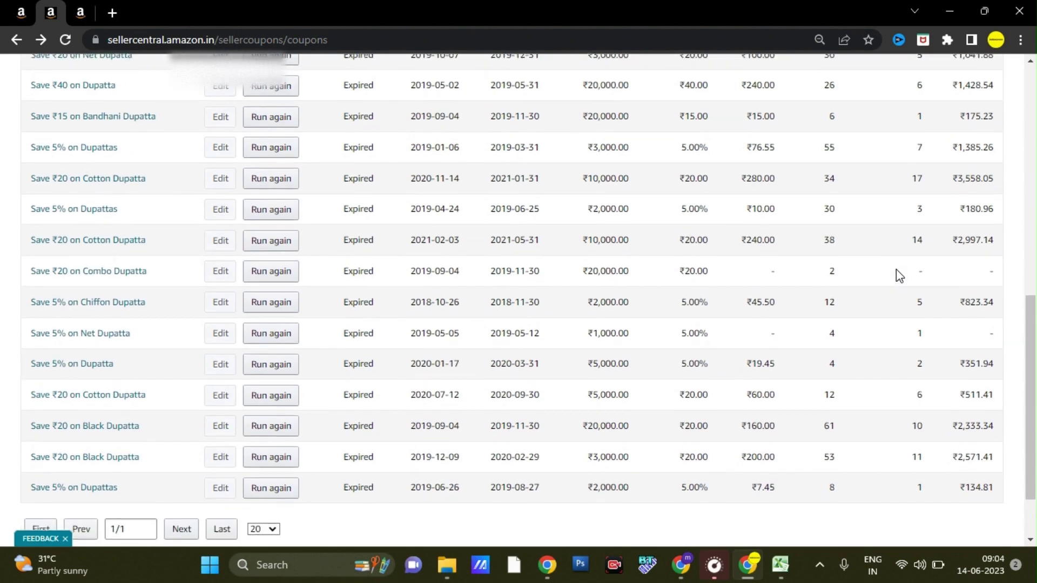
{"action": "scroll", "coordinate": [899, 276], "scroll_direction": "up", "scroll_amount": 2}
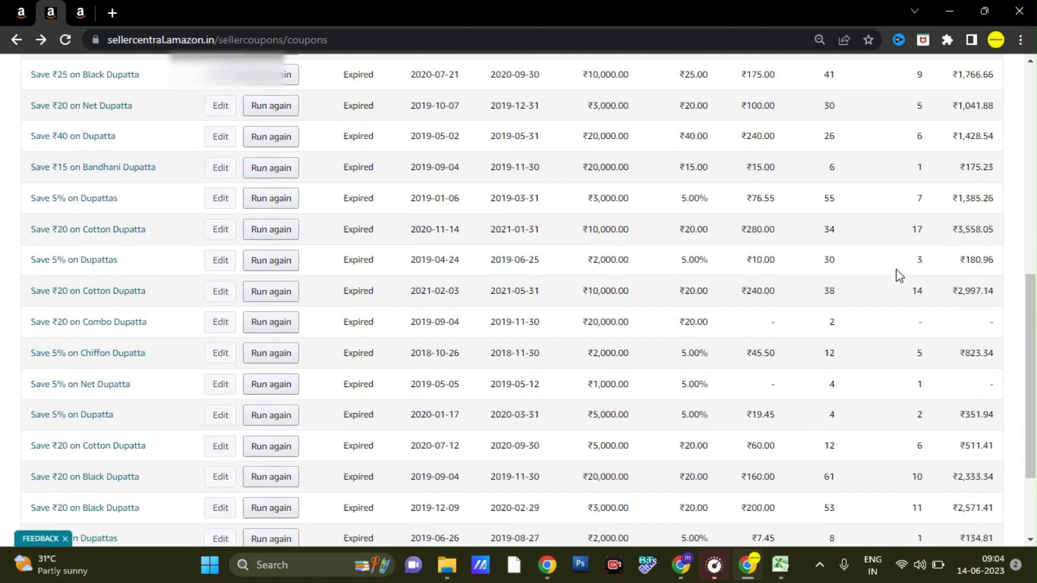
{"action": "scroll", "coordinate": [899, 276], "scroll_direction": "up", "scroll_amount": 5}
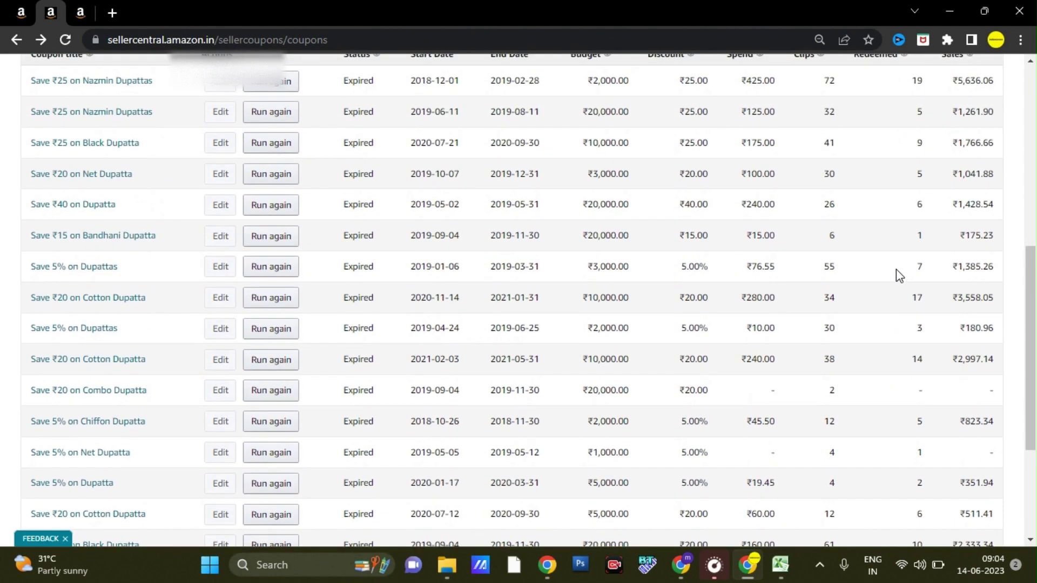
{"action": "scroll", "coordinate": [900, 276], "scroll_direction": "up", "scroll_amount": 4}
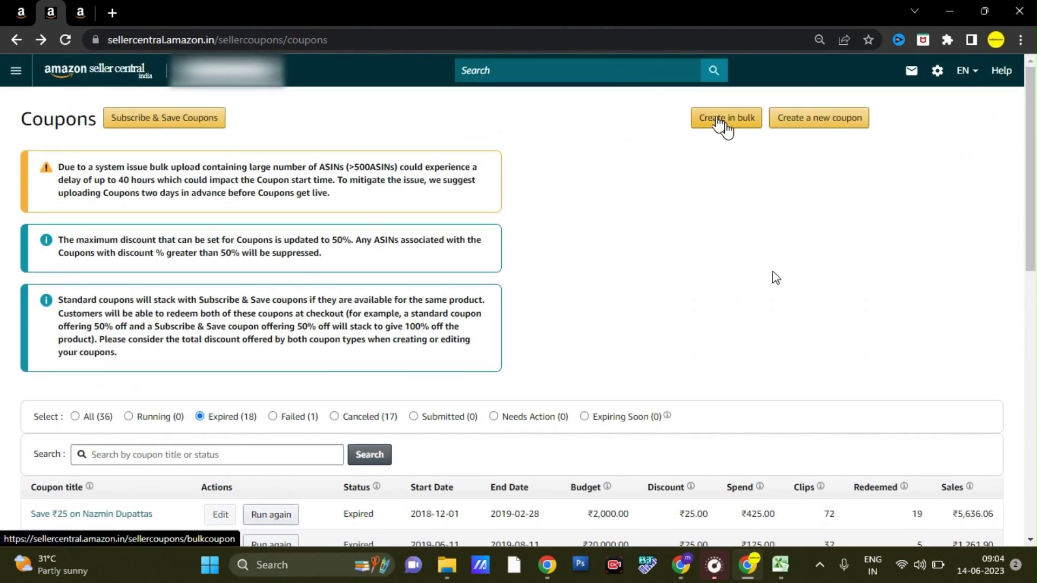
Open bulk coupon creation, and examine the sample ASIN list and row 6 column instructions of the SPC_Template workbook in Excel.
{"action": "left_click", "coordinate": [724, 119]}
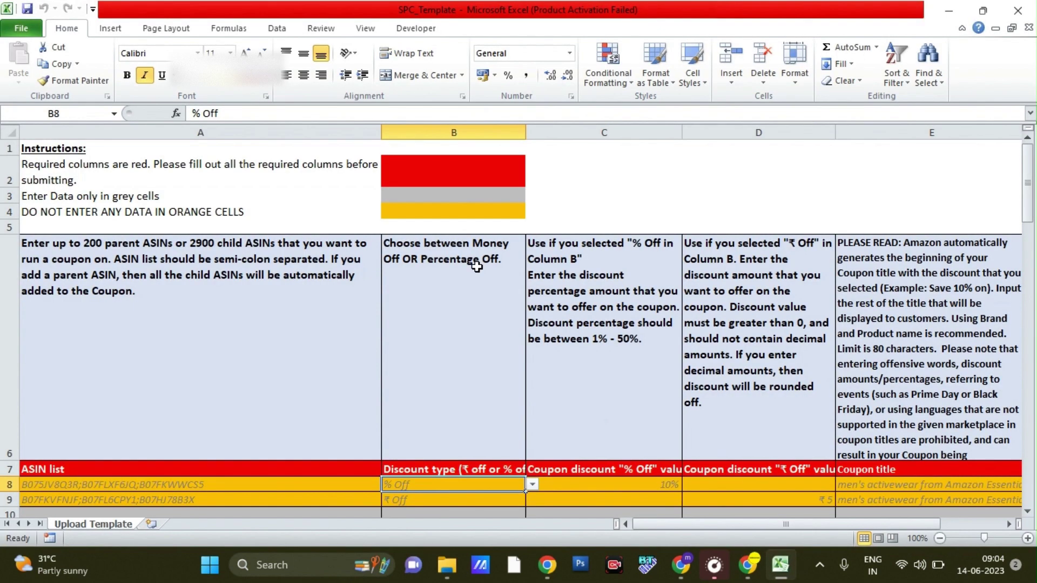
{"action": "left_click", "coordinate": [249, 479]}
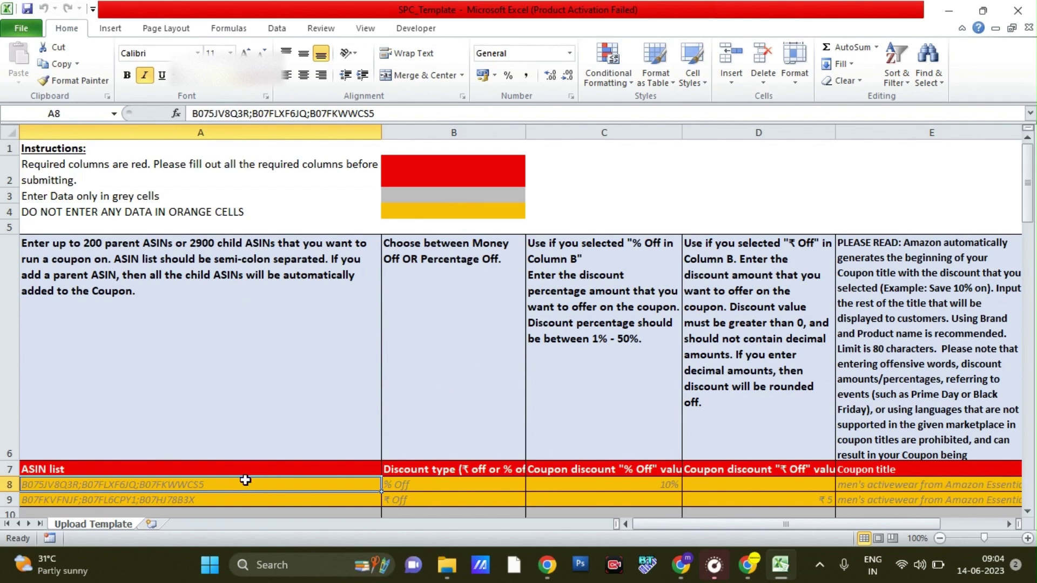
{"action": "left_click", "coordinate": [223, 314]}
{"action": "key", "text": "Right"}
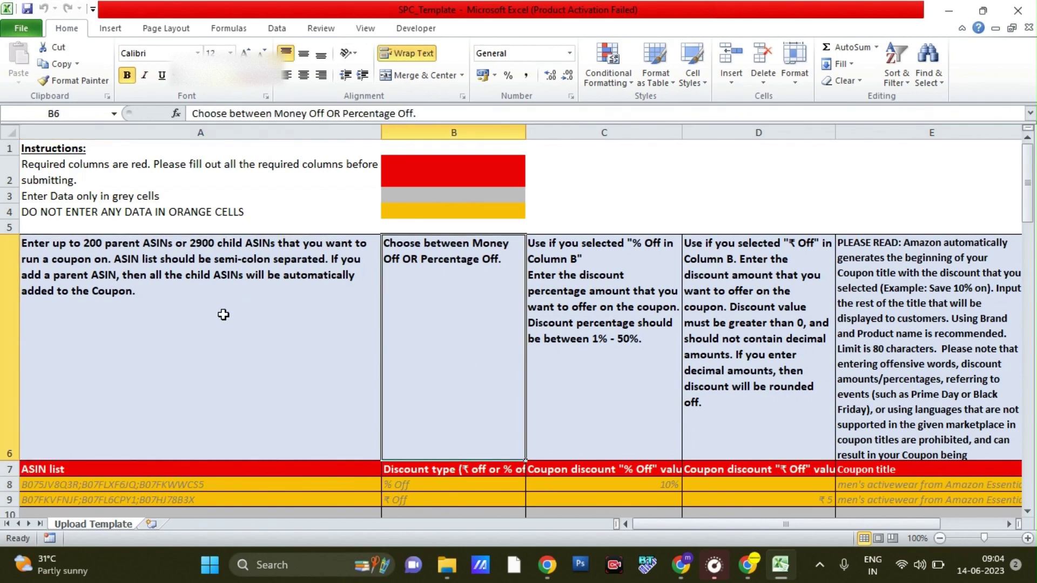
{"action": "key", "text": "Right"}
{"action": "key", "text": "Right"}
{"action": "key", "text": "Right"}
{"action": "key", "text": "Right"}
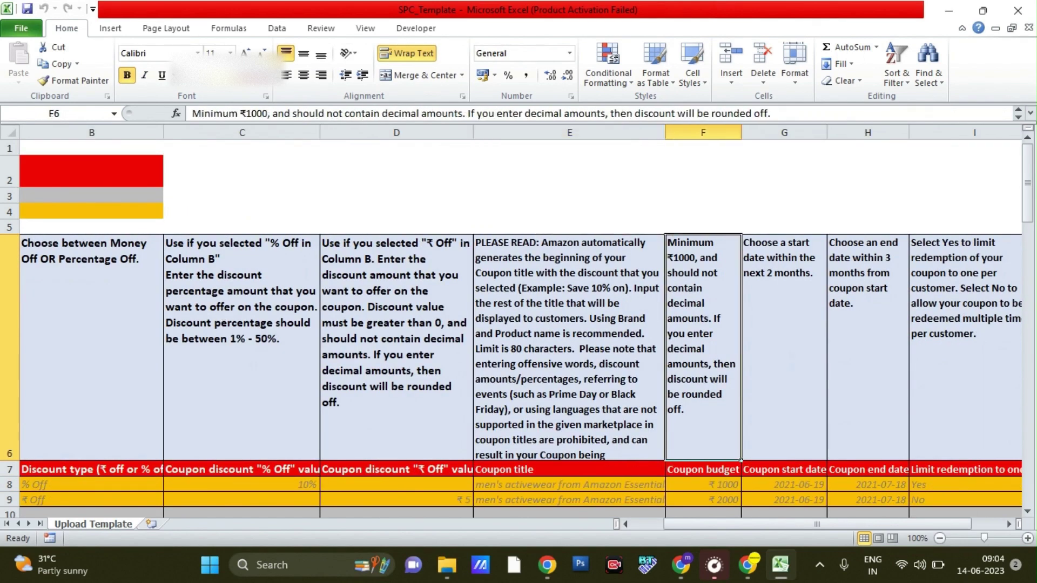
{"action": "key", "text": "Right"}
{"action": "key", "text": "Right"}
{"action": "key", "text": "Right"}
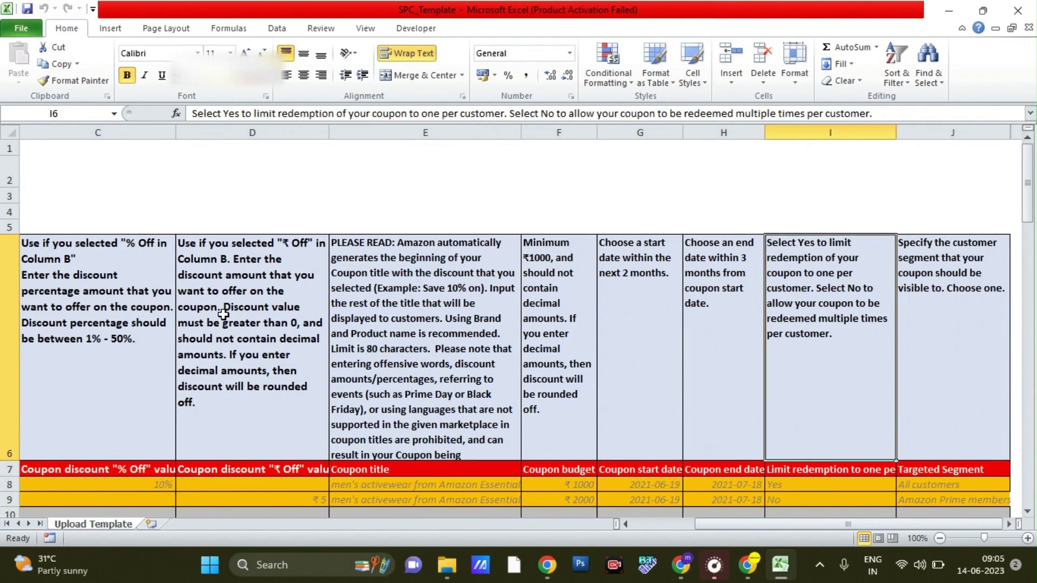
{"action": "key", "text": "Left"}
{"action": "key", "text": "Left"}
{"action": "key", "text": "Left"}
{"action": "key", "text": "Left"}
{"action": "key", "text": "Left"}
{"action": "key", "text": "Left"}
{"action": "key", "text": "Left"}
{"action": "key", "text": "Left"}
Try replacing everything after the first ASIN in cell A8 with a semicolon separator.
{"action": "key", "text": "Down"}
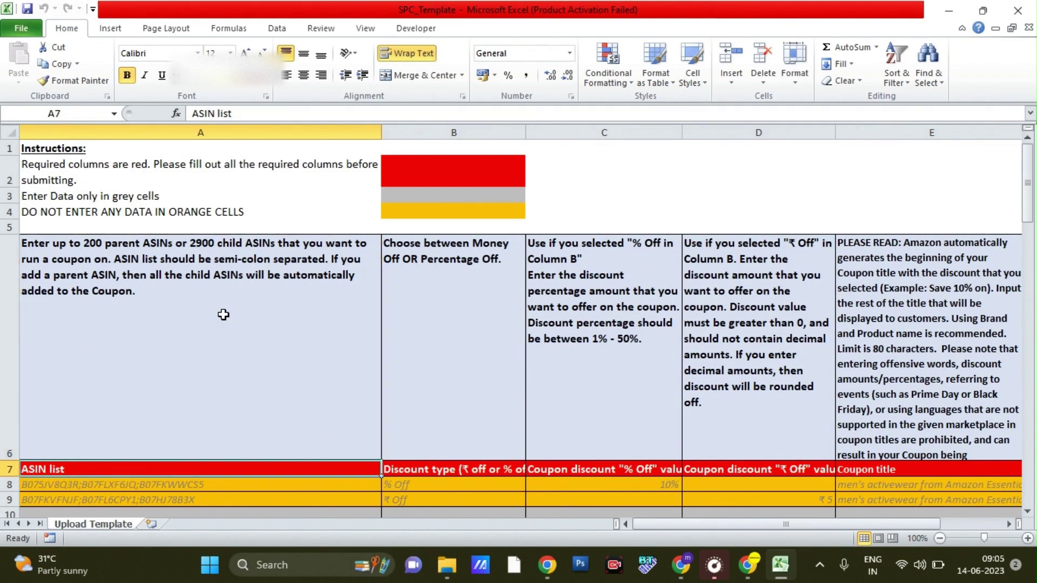
{"action": "key", "text": "Down"}
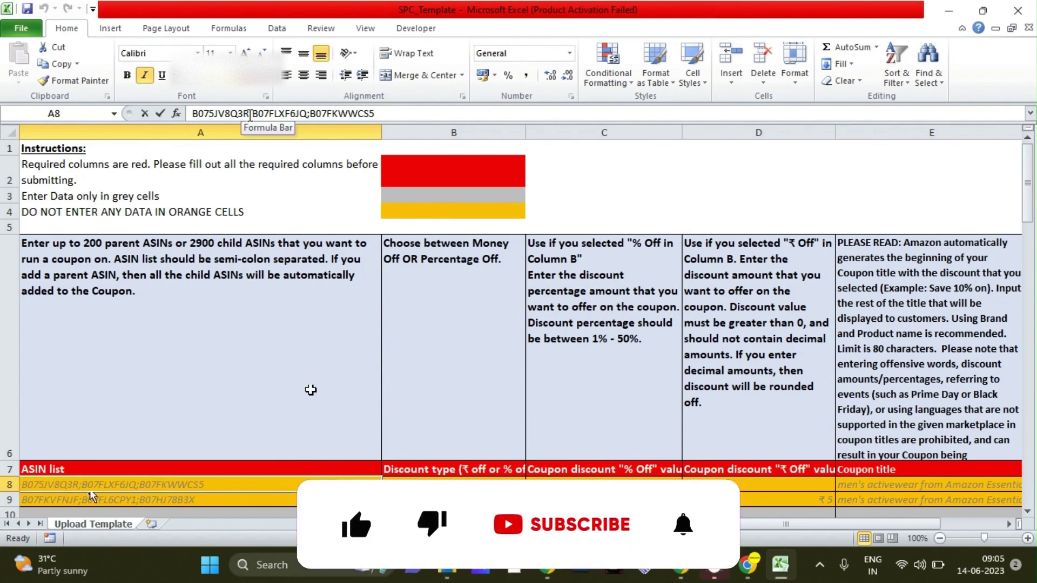
{"action": "left_click", "coordinate": [250, 114]}
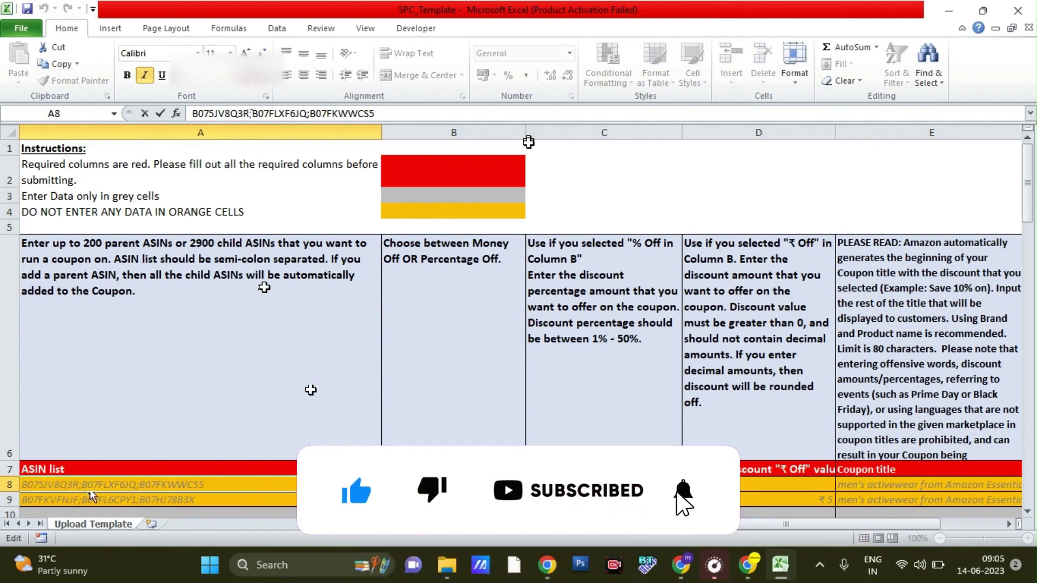
{"action": "key", "text": "shift+End"}
{"action": "key", "text": "Delete"}
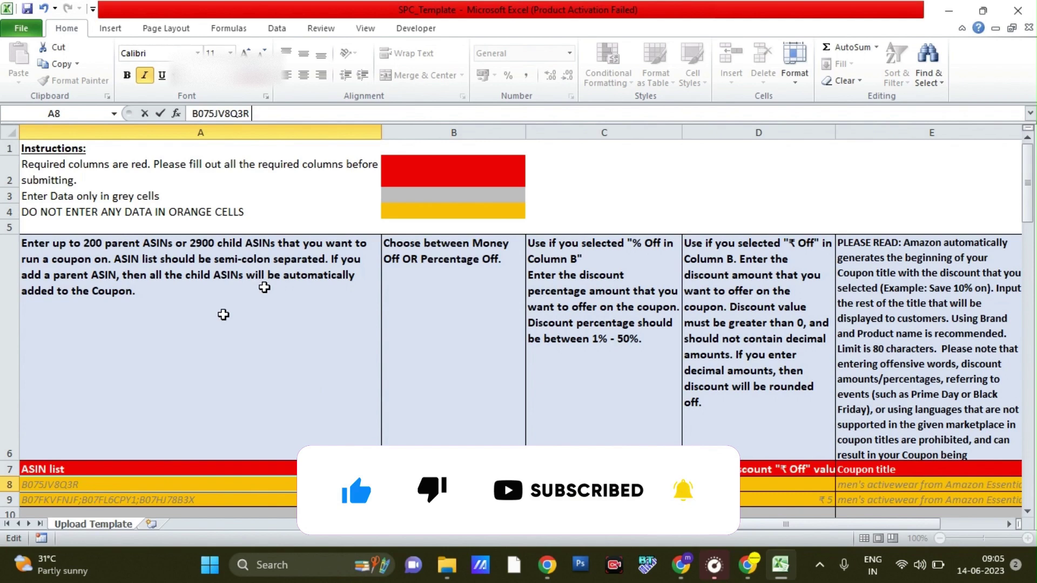
{"action": "type", "text": ";"}
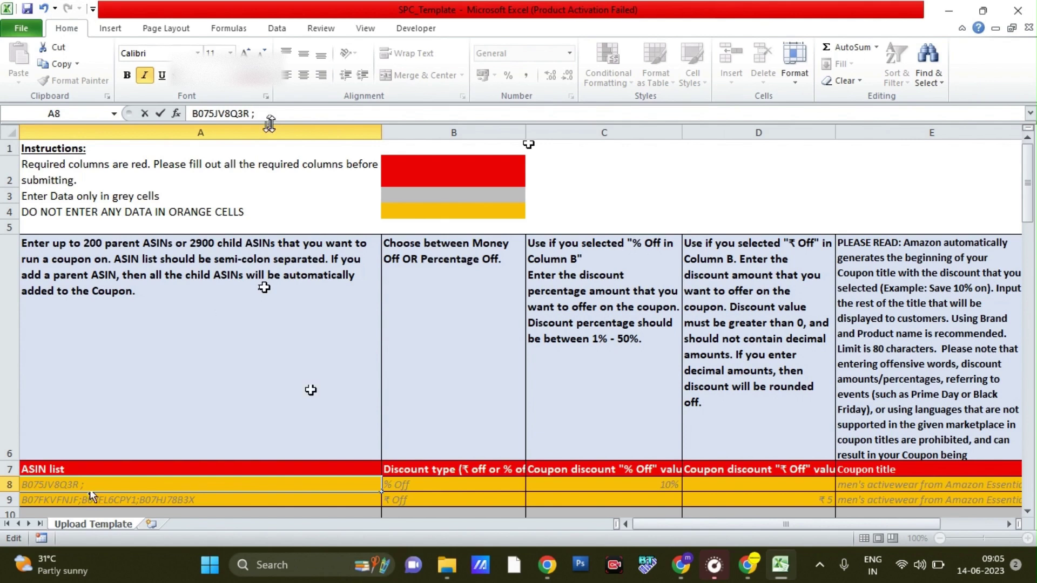
{"action": "key", "text": "Escape"}
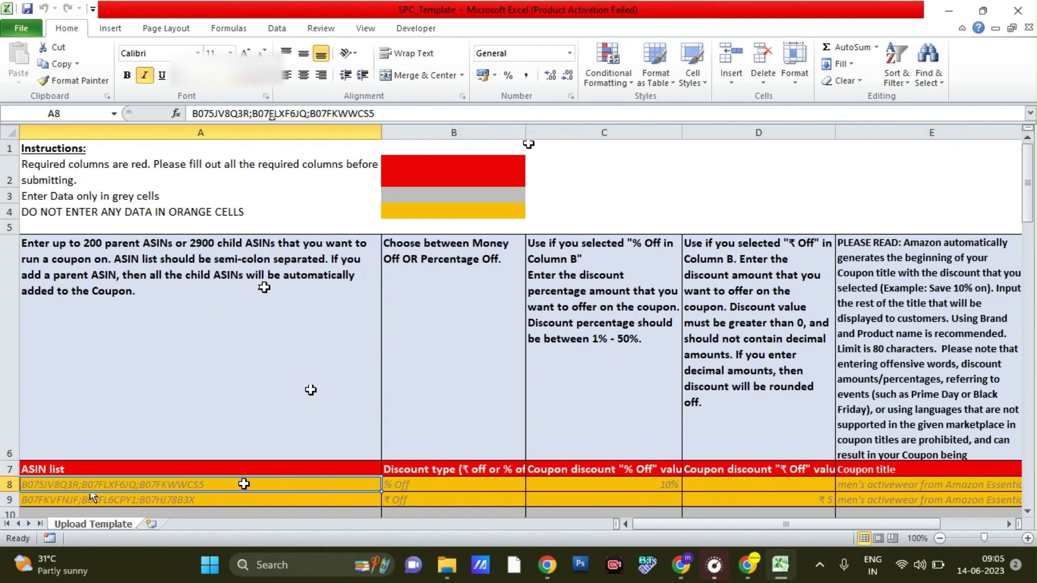
Examine the available discount type options in cell B8 and the matching percentage value cell C8.
{"action": "key", "text": "Right"}
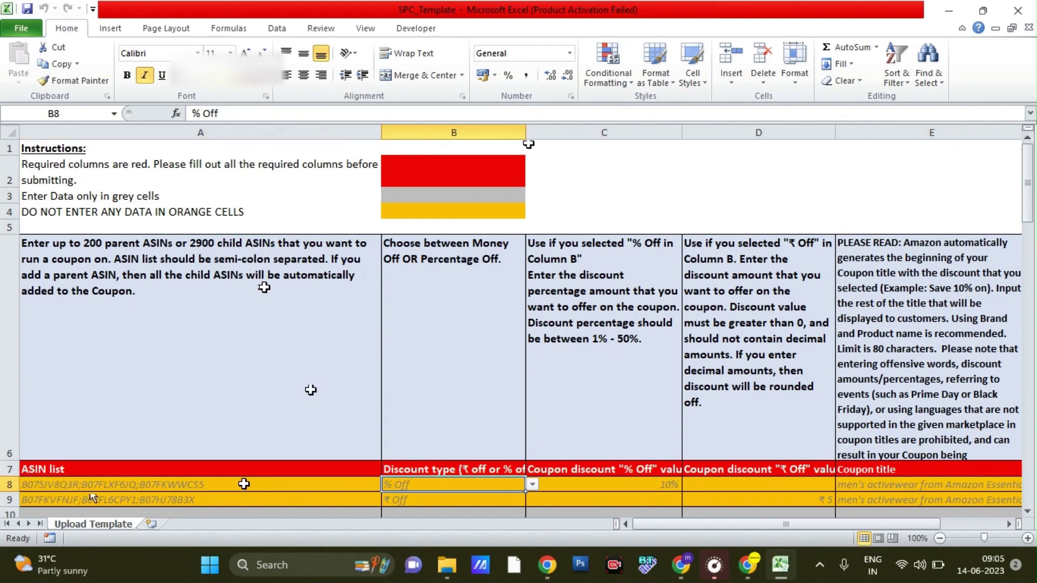
{"action": "left_click", "coordinate": [532, 486]}
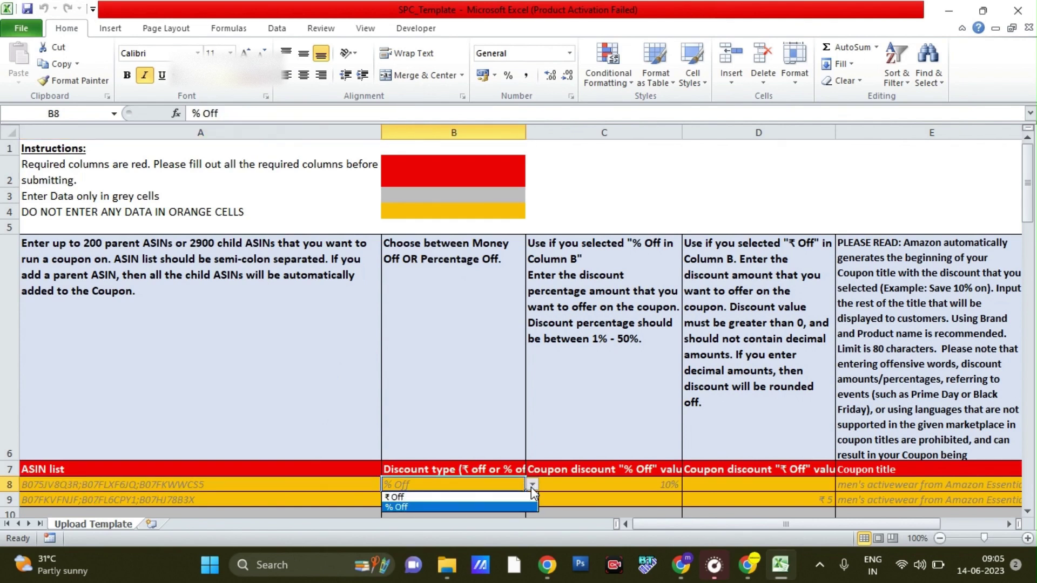
{"action": "key", "text": "Return"}
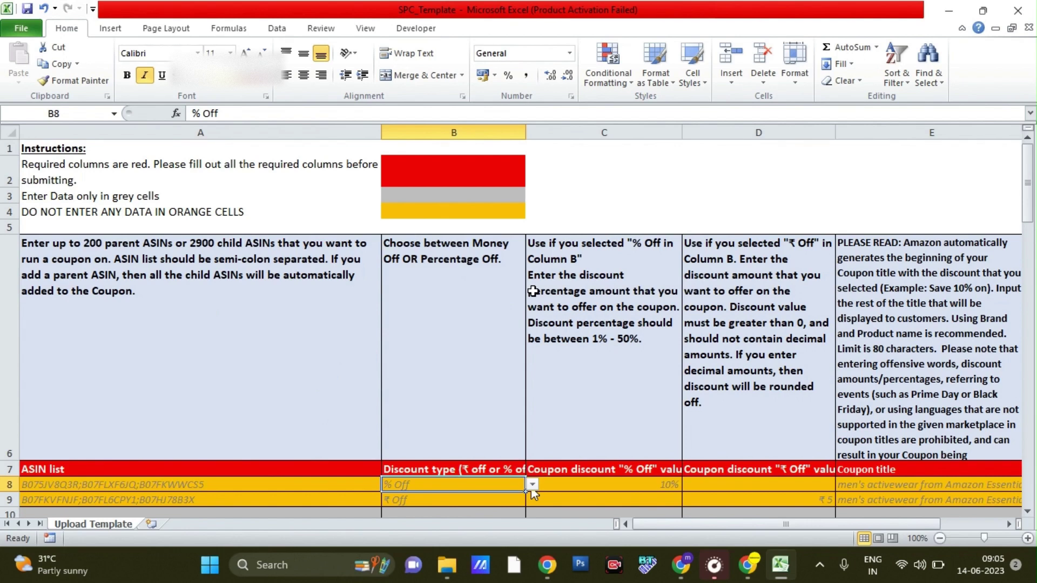
{"action": "left_click", "coordinate": [532, 485]}
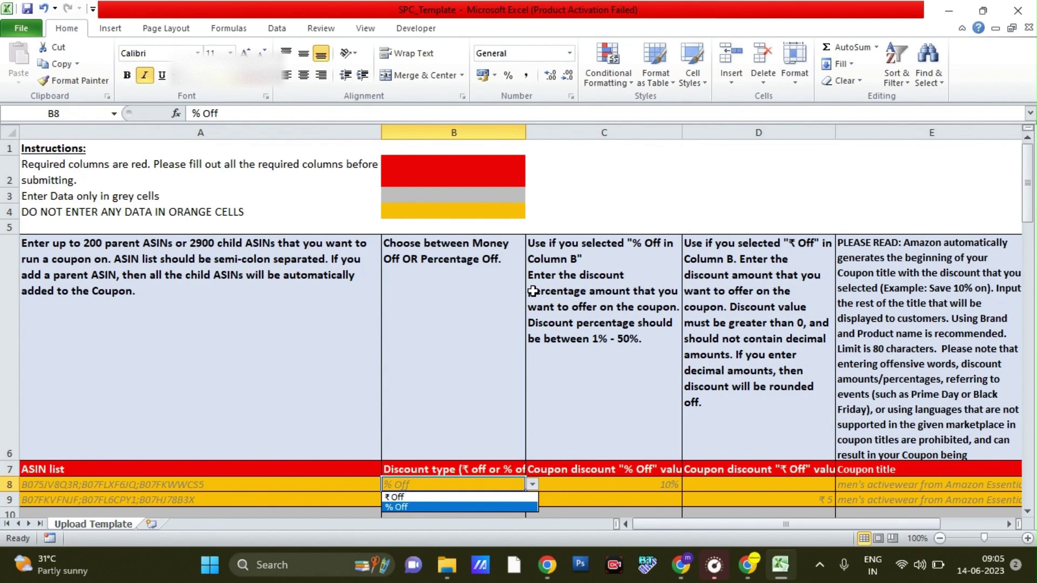
{"action": "key", "text": "Escape"}
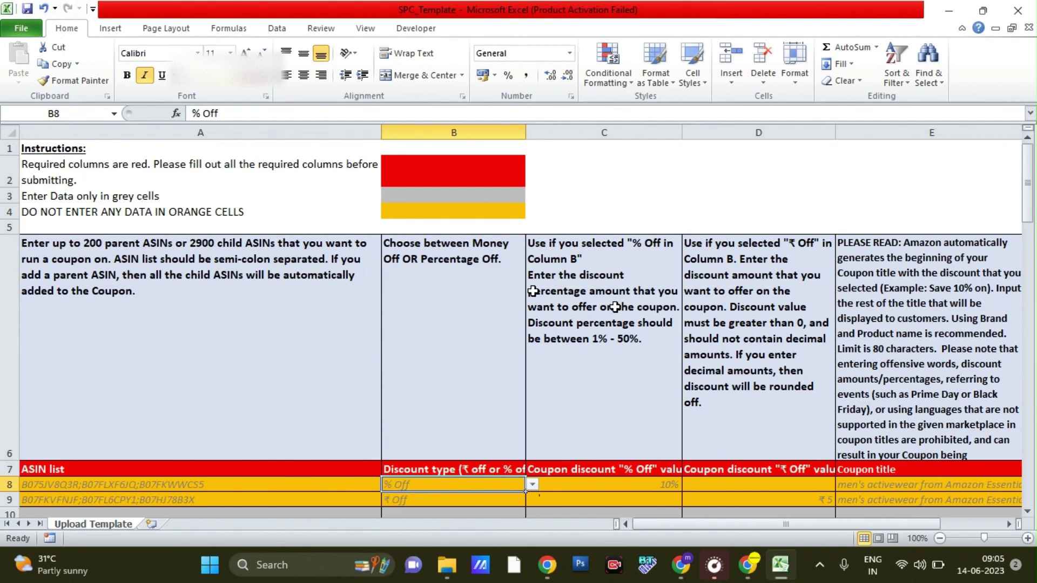
{"action": "key", "text": "Tab"}
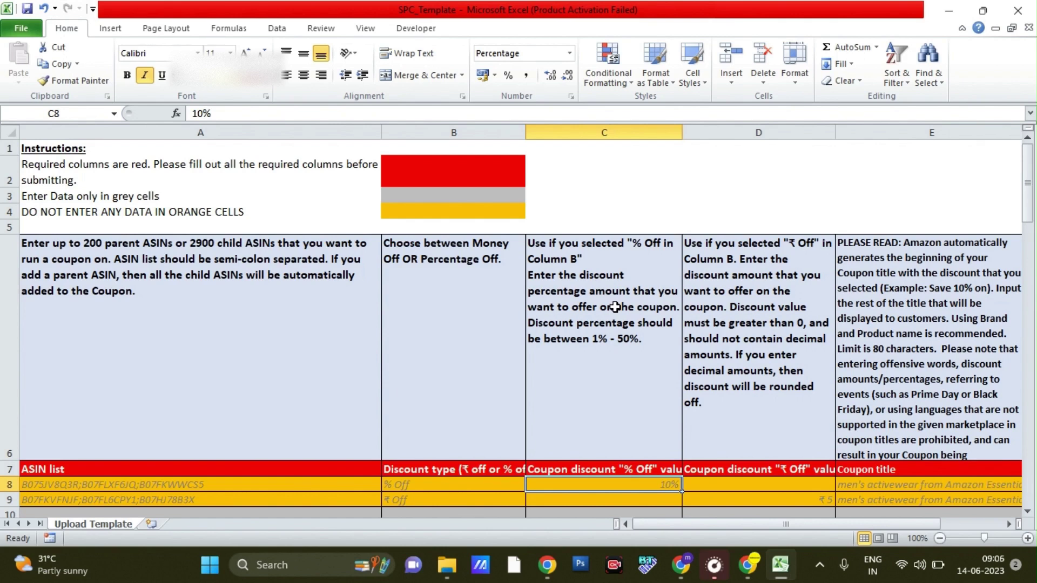
{"action": "key", "text": "shift+Tab"}
{"action": "key", "text": "alt+Down"}
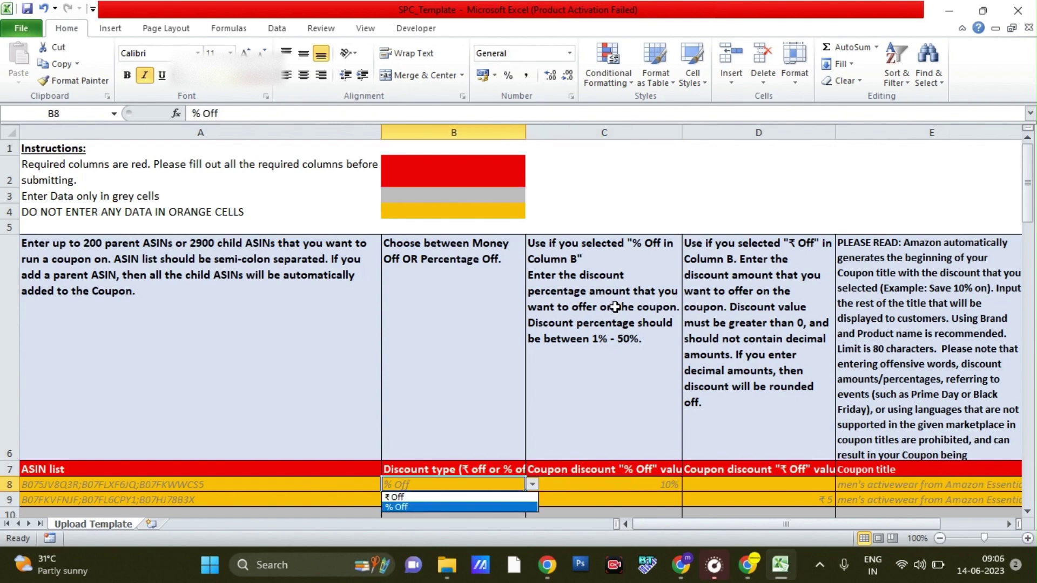
{"action": "key", "text": "Tab"}
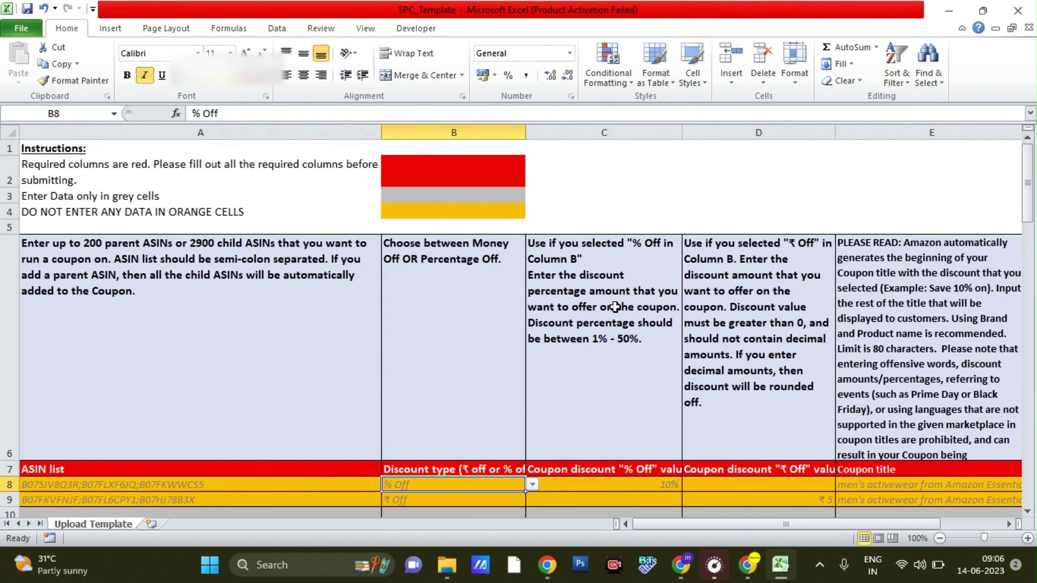
Set the discount type in cell B8 to ₹ Off and compare the discount value cells C8 and D8.
{"action": "key", "text": "shift+Tab"}
{"action": "key", "text": "alt+Down"}
{"action": "key", "text": "Up"}
{"action": "key", "text": "Return"}
{"action": "key", "text": "Tab"}
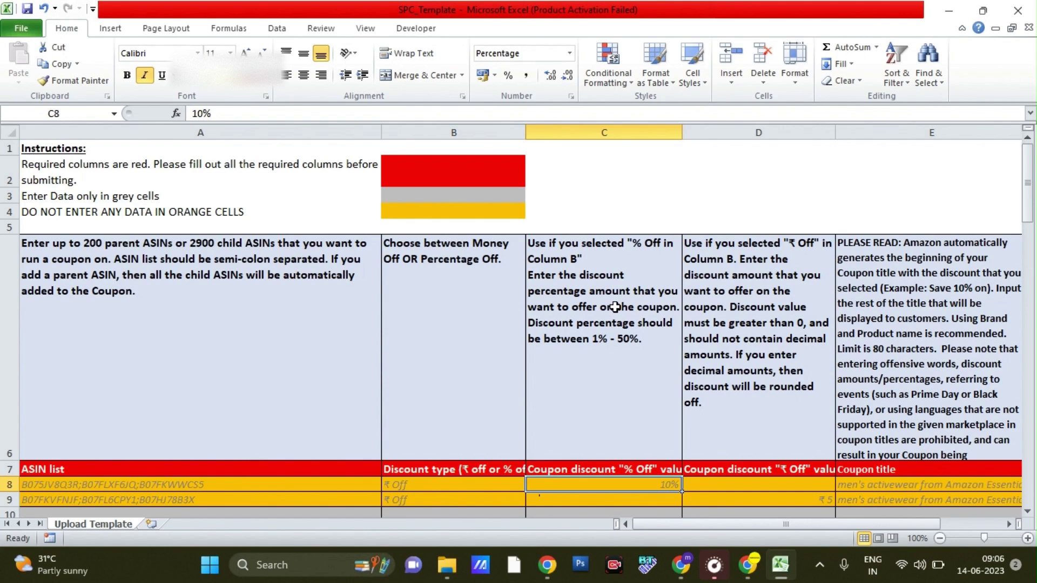
{"action": "key", "text": "Tab"}
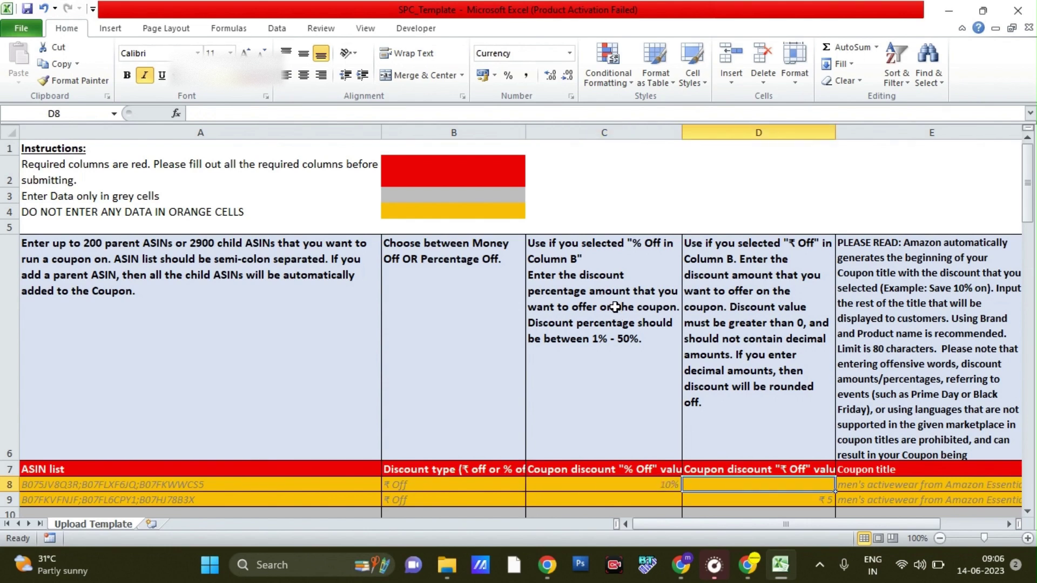
{"action": "key", "text": "shift+Tab"}
{"action": "key", "text": "Tab"}
{"action": "key", "text": "shift+Tab"}
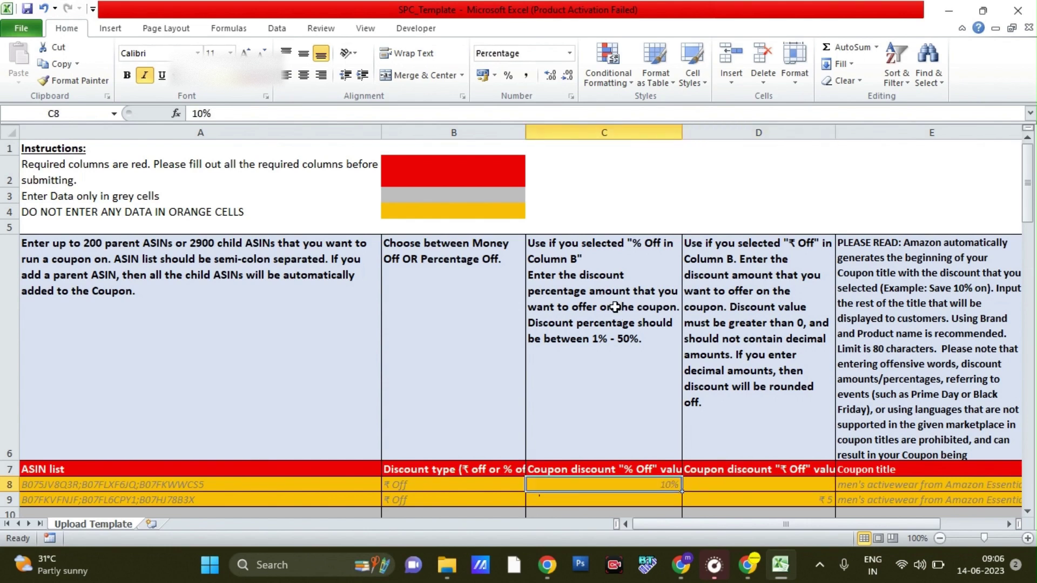
Compare the coupon discount headings in C7 and D7, and review the discount type options in cell B8.
{"action": "key", "text": "Tab"}
{"action": "key", "text": "shift+Tab"}
{"action": "key", "text": "Up"}
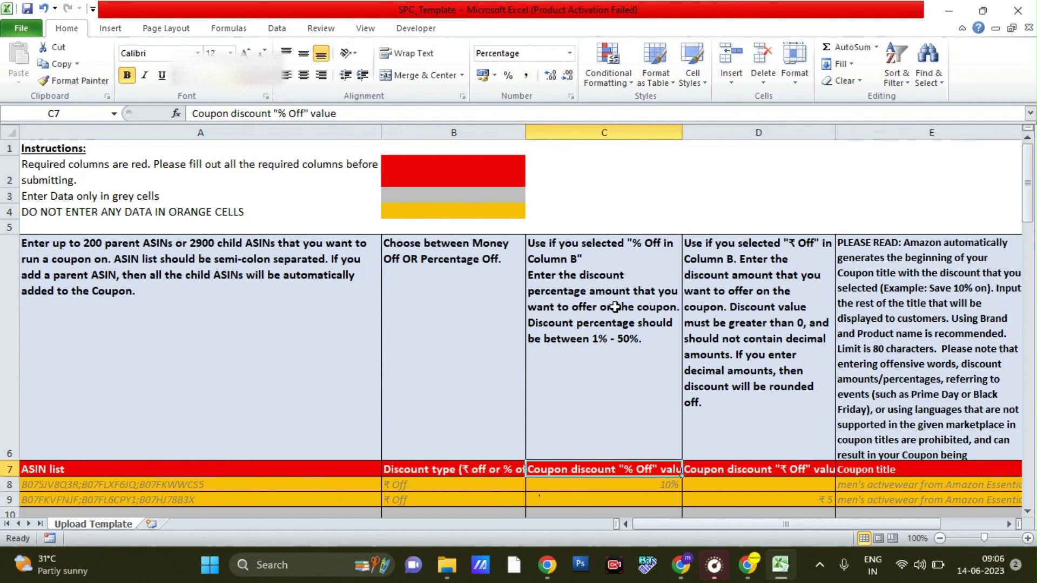
{"action": "key", "text": "Tab"}
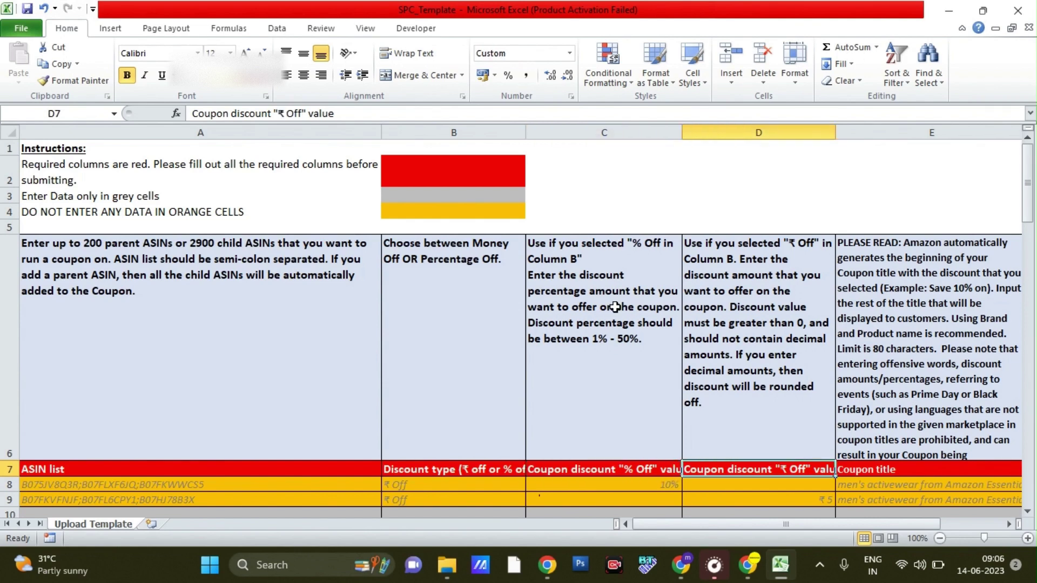
{"action": "key", "text": "Down"}
{"action": "key", "text": "shift+Tab"}
{"action": "key", "text": "shift+Tab"}
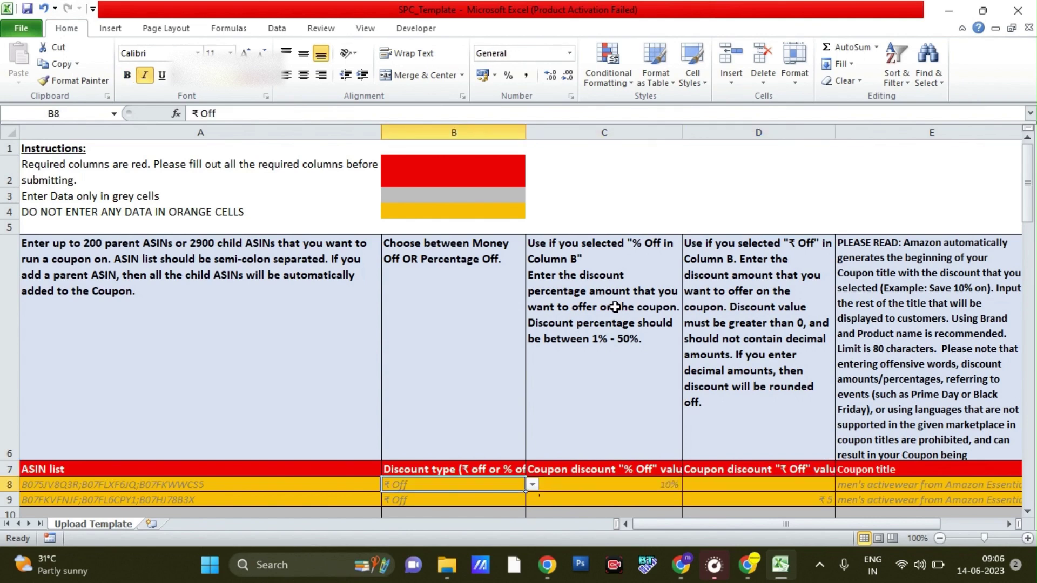
{"action": "key", "text": "alt+Down"}
{"action": "key", "text": "Down"}
{"action": "key", "text": "Up"}
{"action": "key", "text": "Escape"}
{"action": "key", "text": "Tab"}
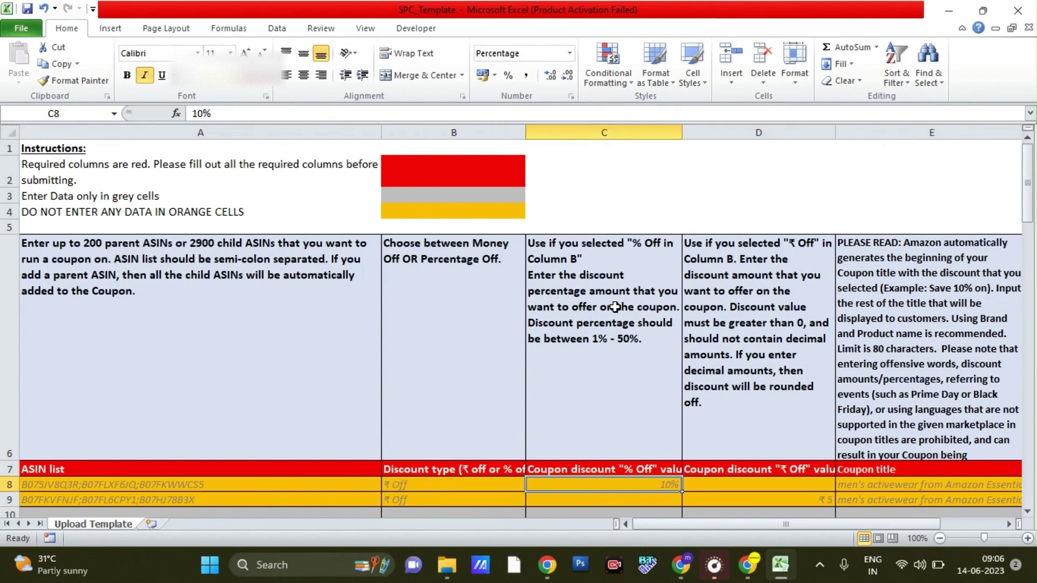
Try a ₹ 20 discount in D8 with the percentage in C8 cleared, and undo both changes.
{"action": "key", "text": "Tab"}
{"action": "type", "text": "20"}
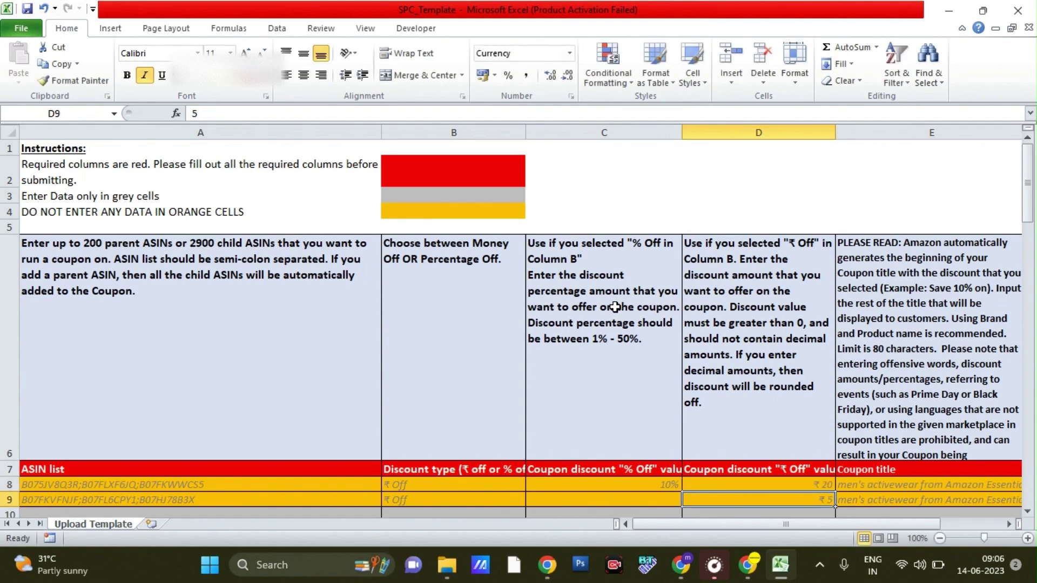
{"action": "key", "text": "shift+Tab"}
{"action": "key", "text": "Delete"}
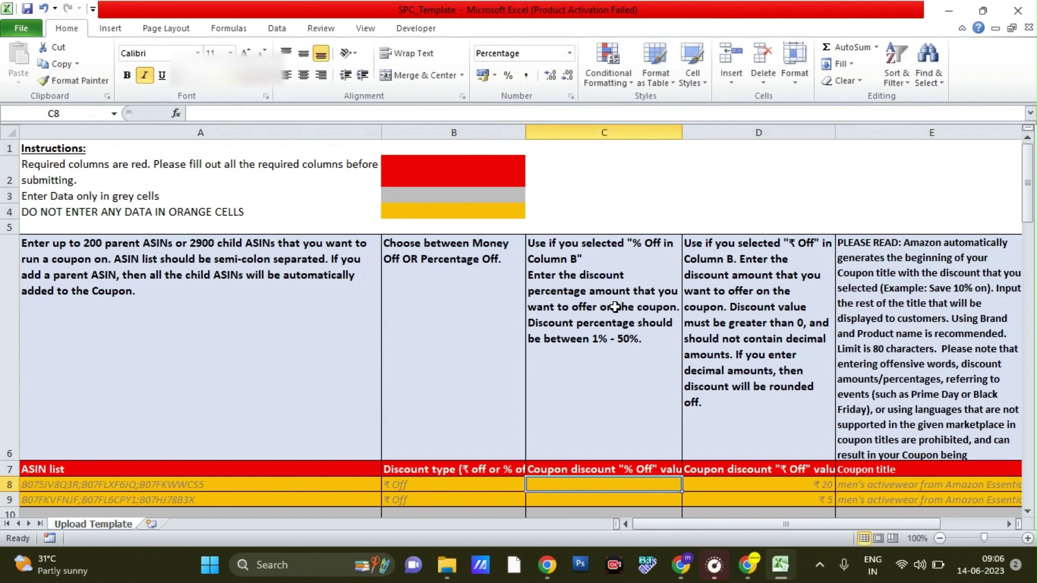
{"action": "key", "text": "ctrl+z"}
{"action": "key", "text": "ctrl+z"}
Set the discount type in cell B8 to % Off and the percentage value in C8 to 10%.
{"action": "key", "text": "Left"}
{"action": "key", "text": "Left"}
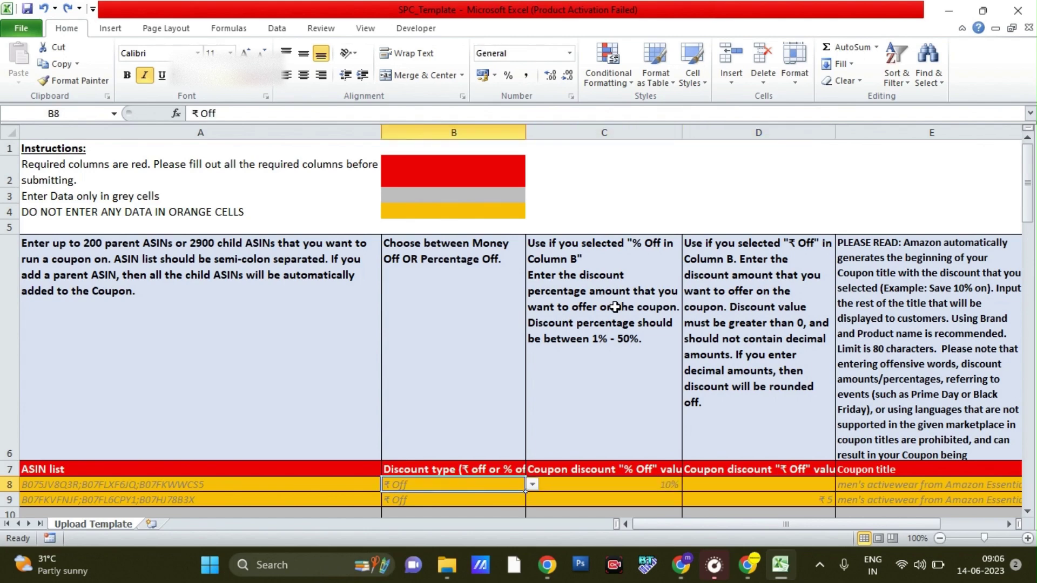
{"action": "key", "text": "alt+Down"}
{"action": "key", "text": "Down"}
{"action": "key", "text": "Return"}
{"action": "key", "text": "Right"}
{"action": "type", "text": "1"}
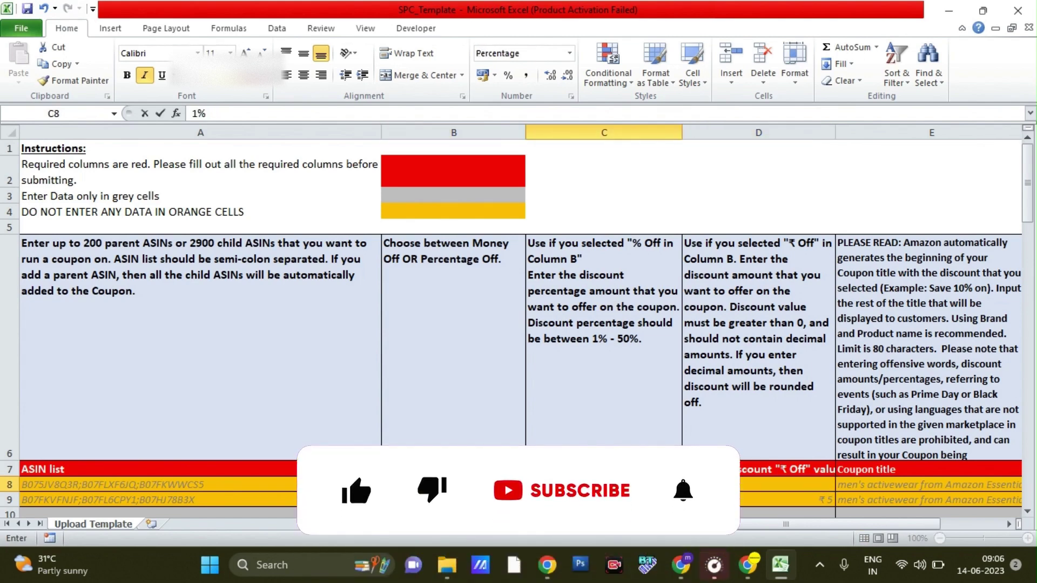
{"action": "key", "text": "Right"}
Set the coupon title in cell E8 to "Western Wear Top".
{"action": "key", "text": "Right"}
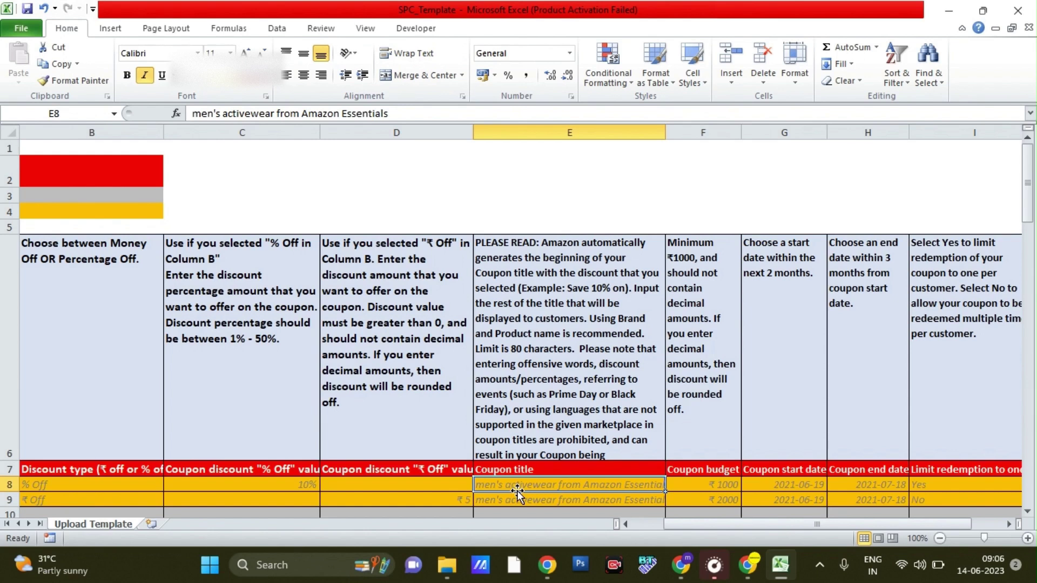
{"action": "type", "text": "Weste"}
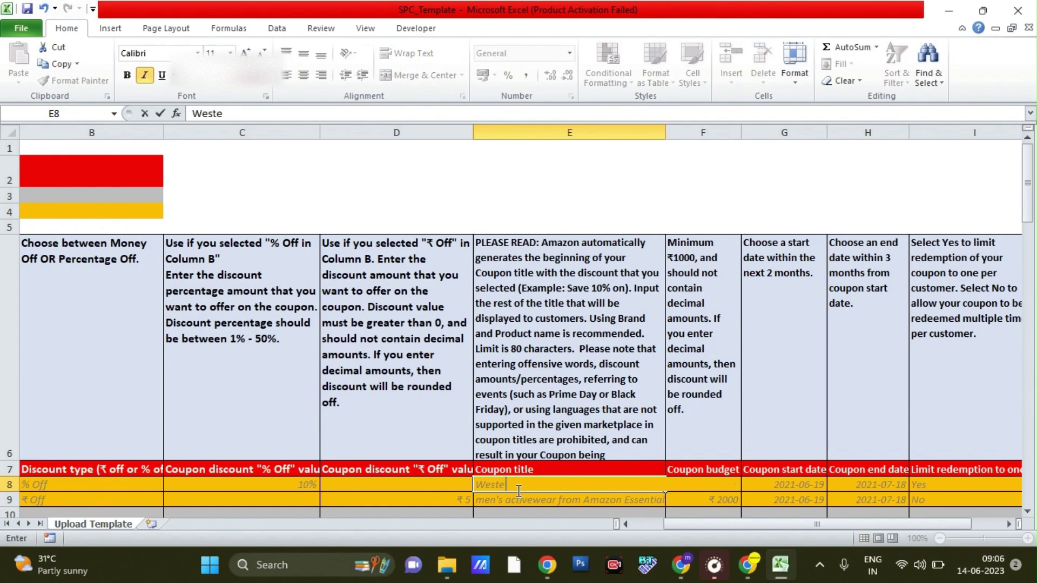
{"action": "type", "text": "rn Wear Top"}
{"action": "key", "text": "Return"}
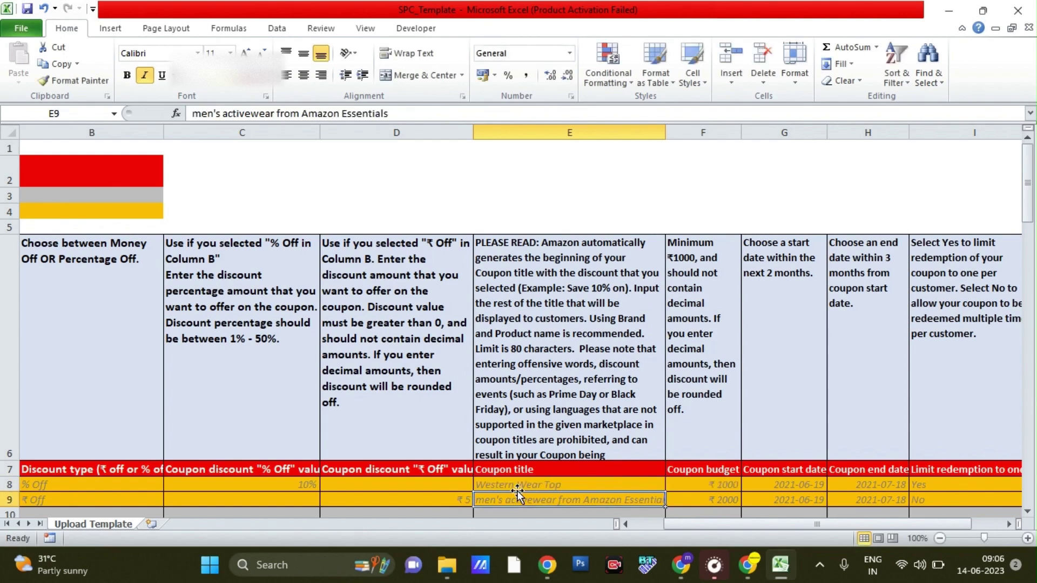
Set the coupon budget in cell F8 to ₹ 5000.
{"action": "key", "text": "Up"}
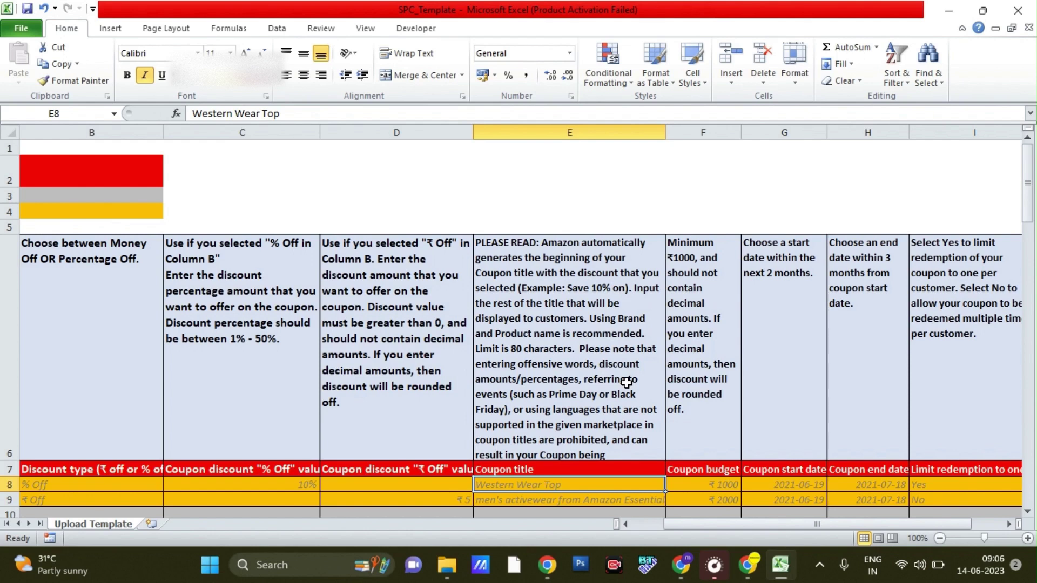
{"action": "key", "text": "Right"}
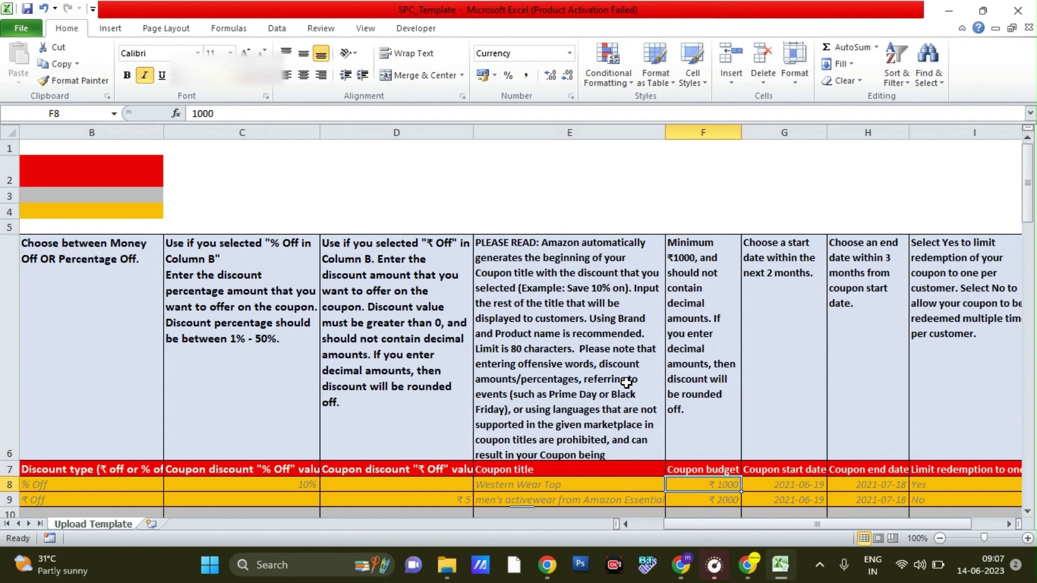
{"action": "type", "text": "5000"}
{"action": "key", "text": "Return"}
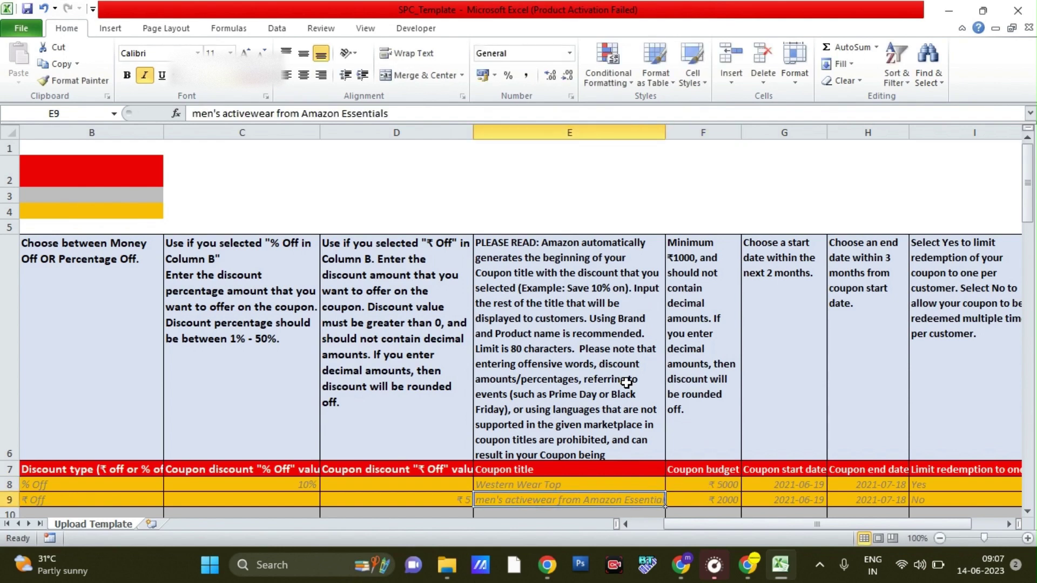
Enter 20123-06-14 as the coupon start date in cell G8.
{"action": "key", "text": "Up"}
{"action": "key", "text": "Right"}
{"action": "key", "text": "Right"}
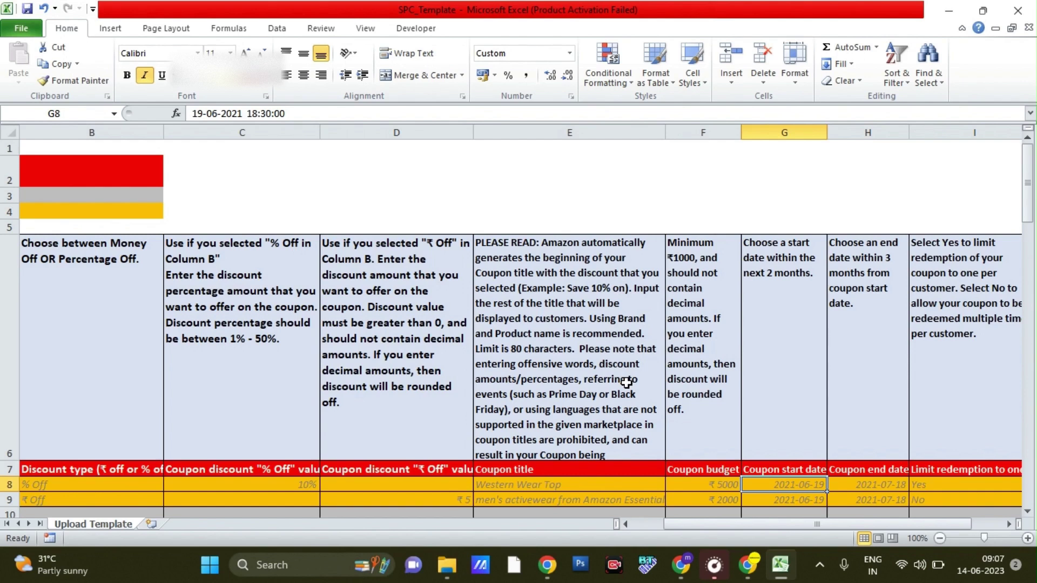
{"action": "key", "text": "F2"}
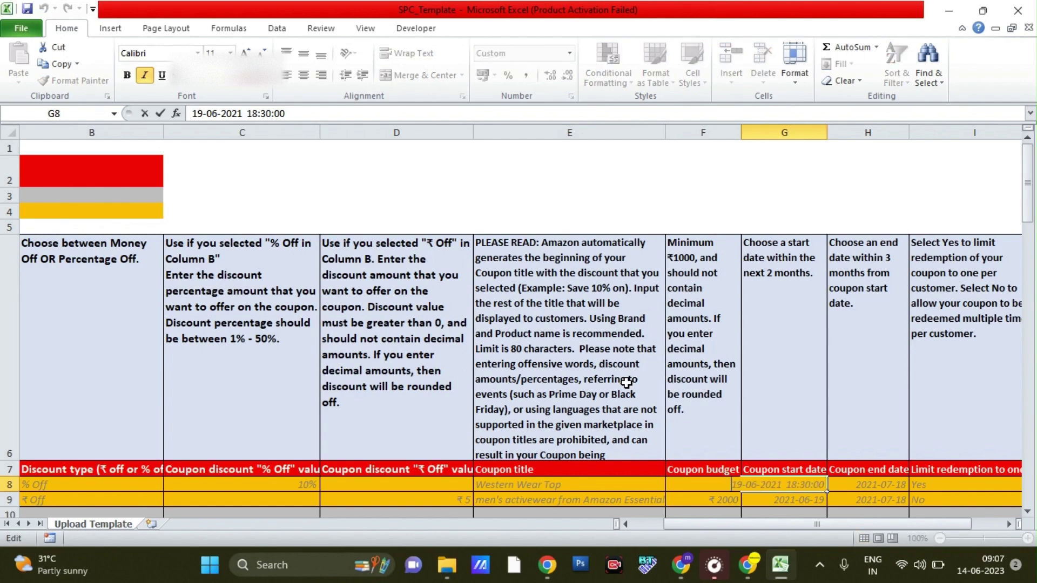
{"action": "key", "text": "shift+Home"}
{"action": "key", "text": "Escape"}
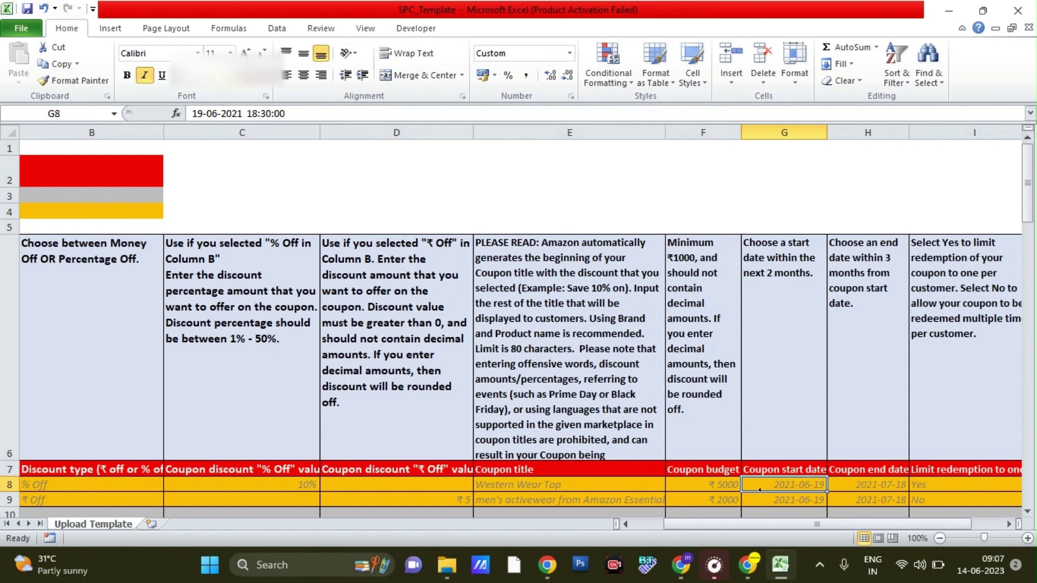
{"action": "type", "text": "2012"}
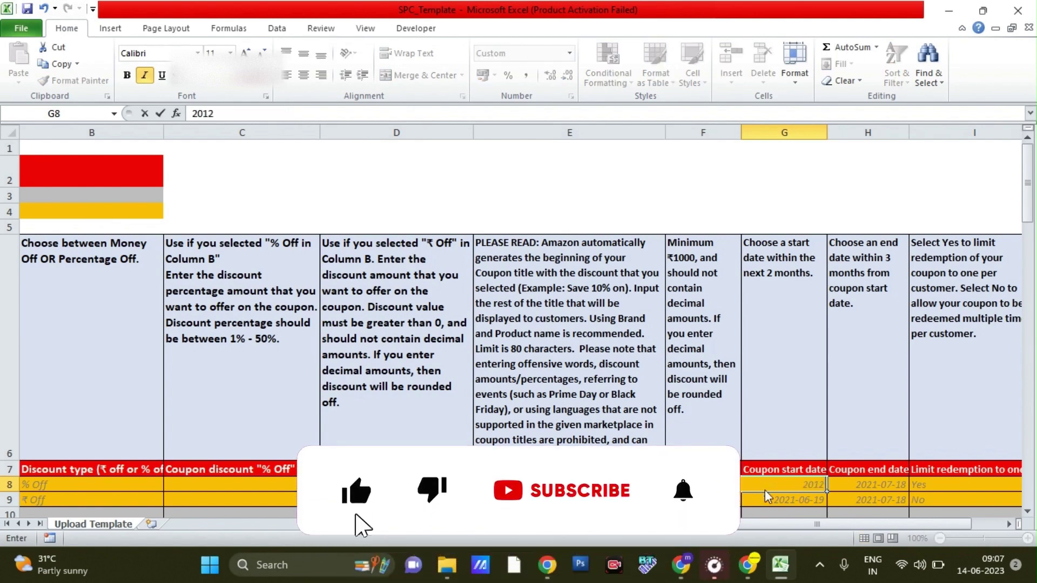
{"action": "type", "text": "3-06-"}
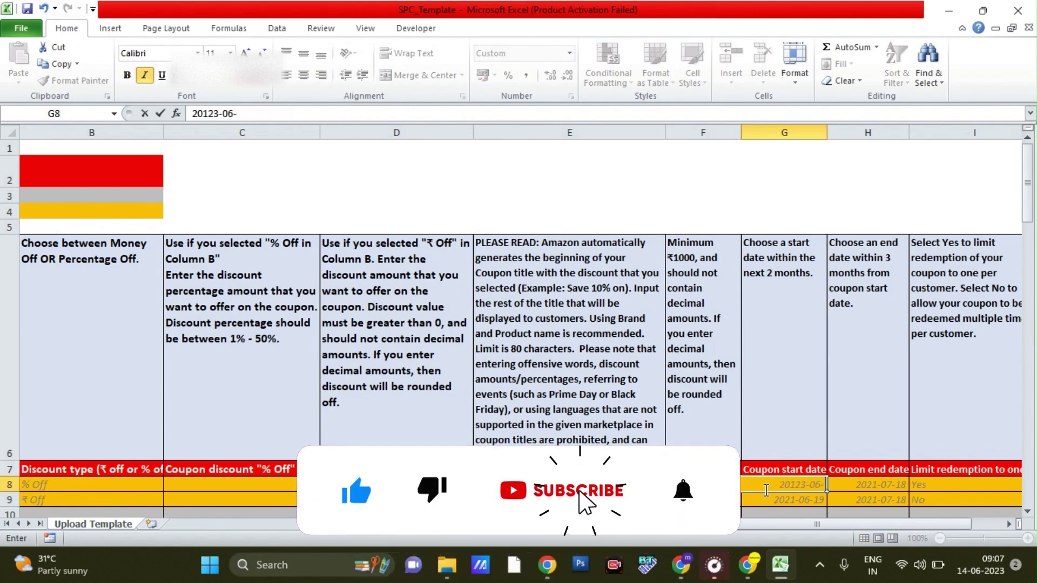
{"action": "type", "text": "14"}
{"action": "key", "text": "Return"}
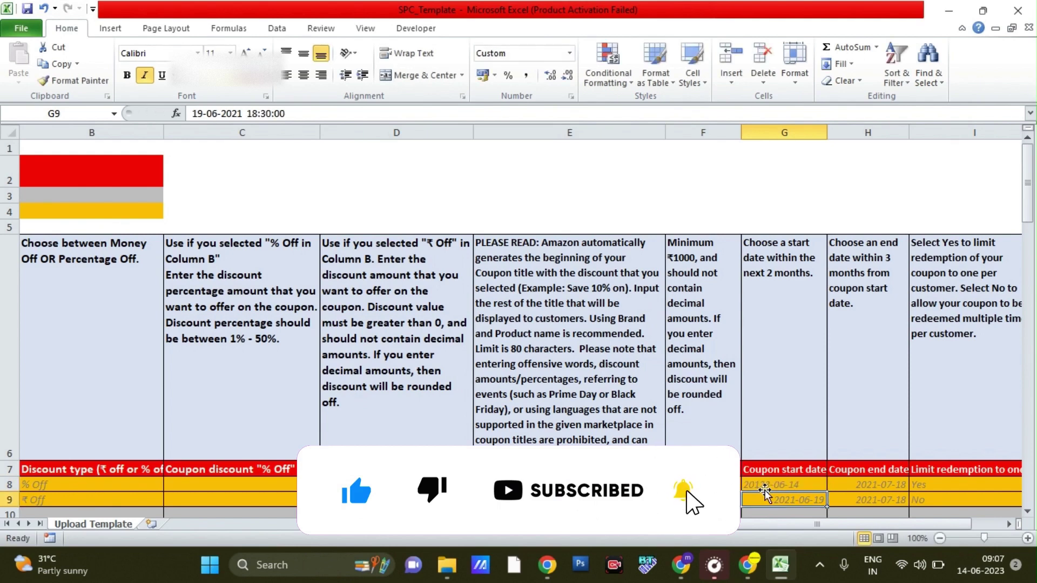
Fill the start date from G8 across into the coupon end date cell H8.
{"action": "left_click", "coordinate": [764, 490]}
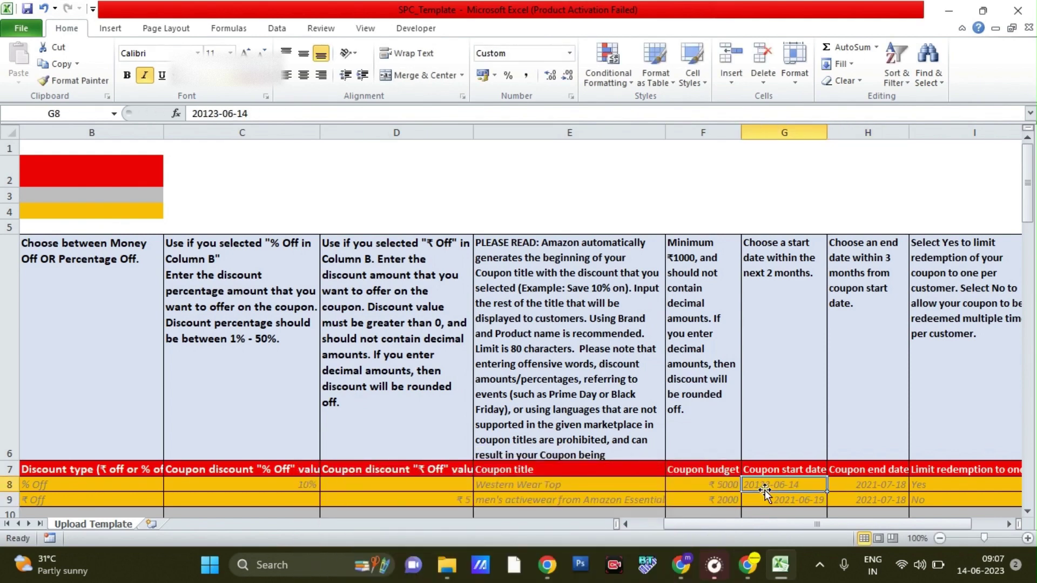
{"action": "key", "text": "Right"}
{"action": "key", "text": "shift+Left"}
{"action": "key", "text": "ctrl+r"}
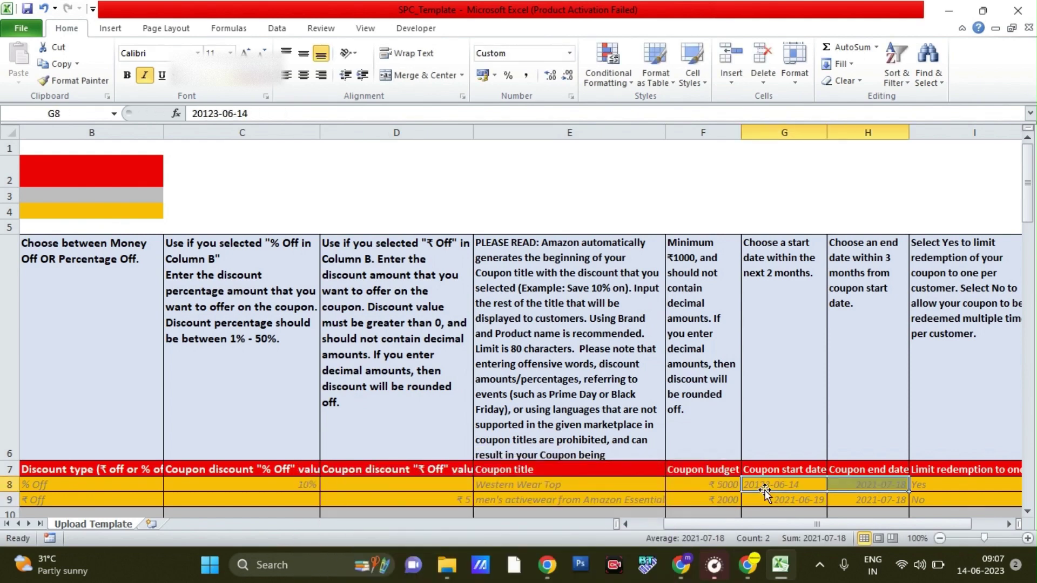
{"action": "key", "text": "shift+Right"}
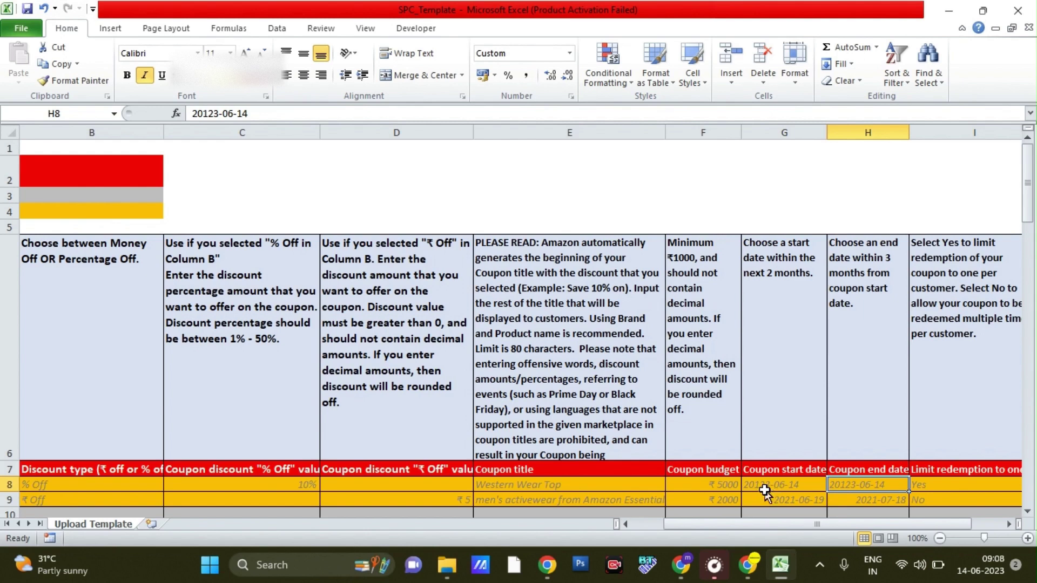
Try changing the coupon end date in H8 to 2013-08-14, and undo that change.
{"action": "key", "text": "F2"}
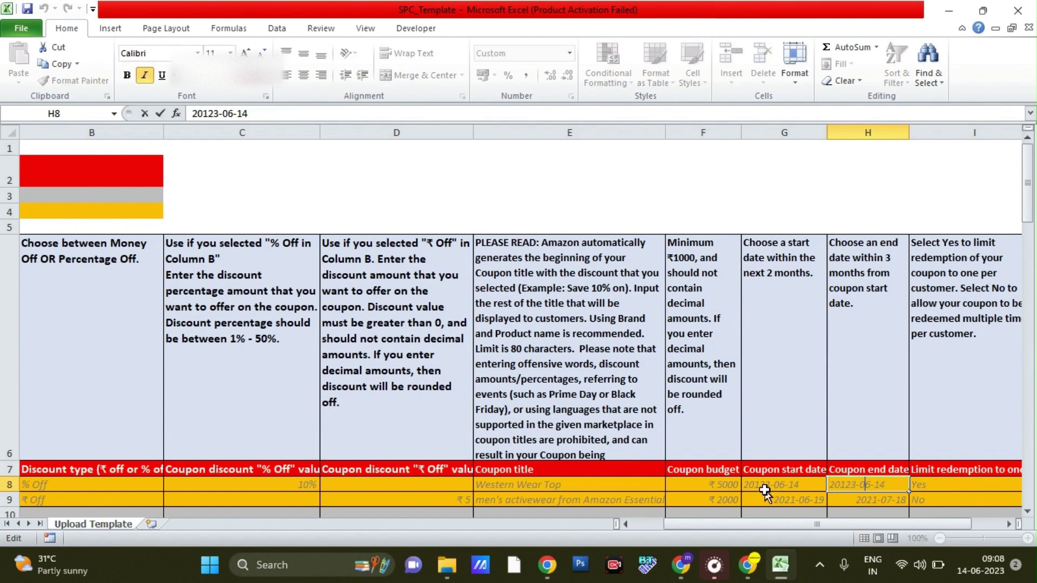
{"action": "key", "text": "Right"}
{"action": "key", "text": "Right"}
{"action": "key", "text": "Right"}
{"action": "key", "text": "Right"}
{"action": "key", "text": "BackSpace"}
{"action": "type", "text": "8"}
{"action": "key", "text": "Right"}
{"action": "key", "text": "Right"}
{"action": "key", "text": "Right"}
{"action": "key", "text": "Left"}
{"action": "key", "text": "Left"}
{"action": "key", "text": "Left"}
{"action": "key", "text": "Left"}
{"action": "key", "text": "Left"}
{"action": "key", "text": "Left"}
{"action": "key", "text": "Left"}
{"action": "key", "text": "BackSpace"}
{"action": "key", "text": "Return"}
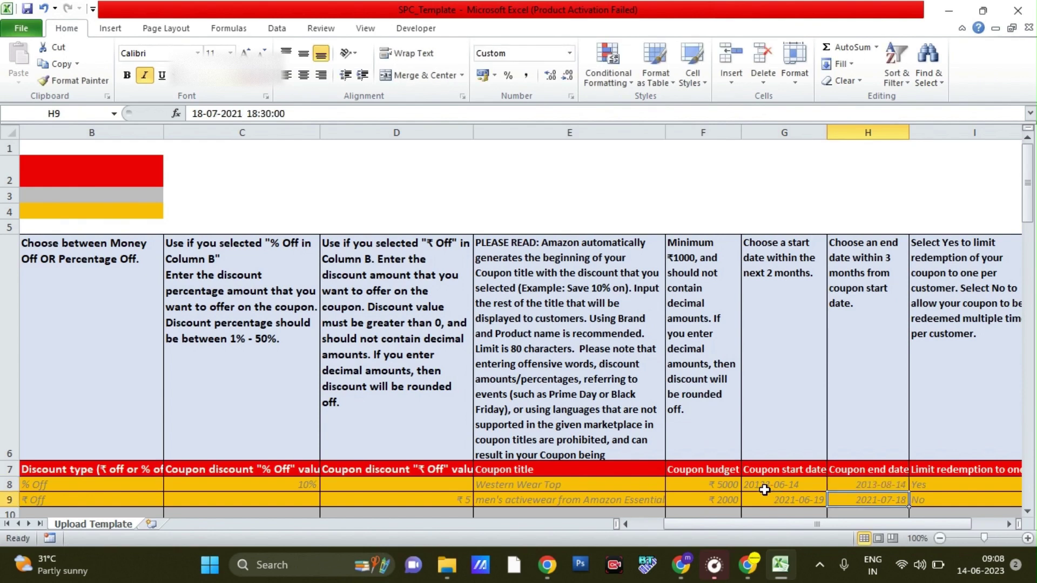
{"action": "key", "text": "ctrl+z"}
Correct the year of the coupon end date in cell H8 so it reads 2023-06-14.
{"action": "key", "text": "F2"}
{"action": "key", "text": "Home"}
{"action": "key", "text": "Right"}
{"action": "key", "text": "Right"}
{"action": "key", "text": "Right"}
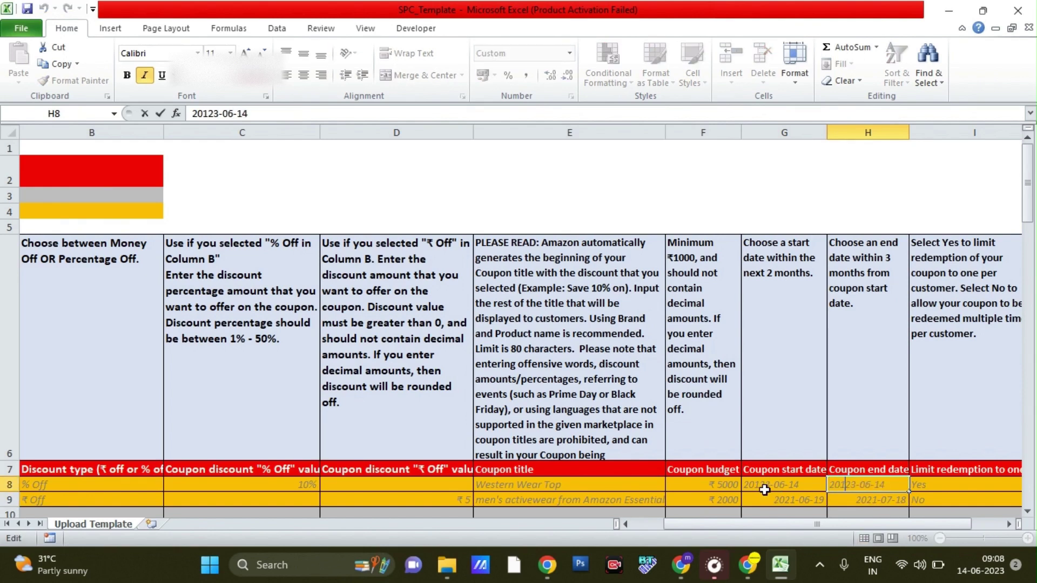
{"action": "key", "text": "BackSpace"}
Correct the year of the coupon start date in cell G8 so it reads 2023-06-14.
{"action": "left_click", "coordinate": [765, 490]}
{"action": "key", "text": "F2"}
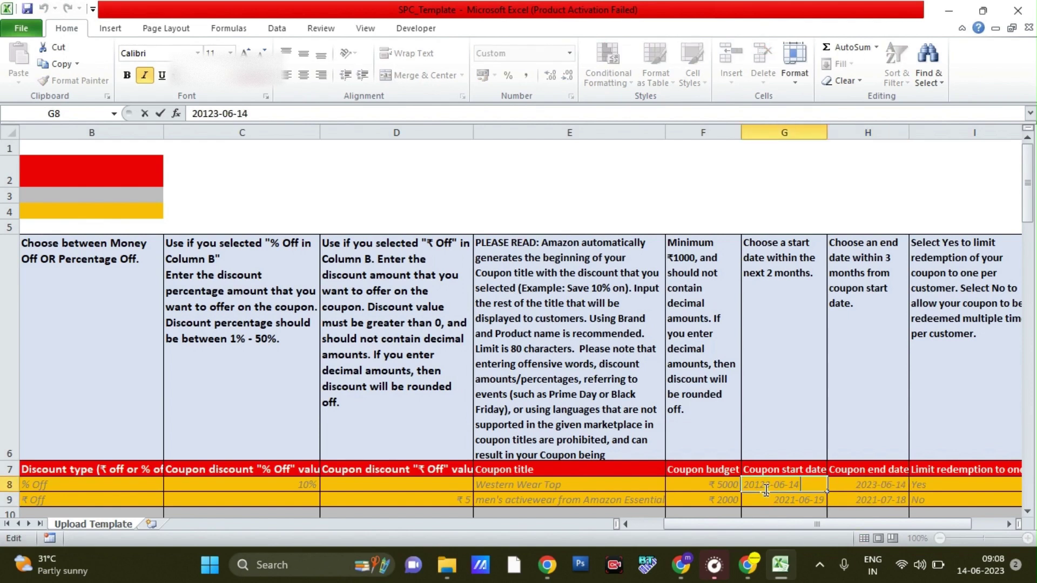
{"action": "left_click", "coordinate": [765, 491]}
{"action": "key", "text": "BackSpace"}
{"action": "key", "text": "Return"}
Examine the one-per-customer redemption limit heading in I7 and the available options in cell I8.
{"action": "key", "text": "Up"}
{"action": "key", "text": "Right"}
{"action": "key", "text": "Right"}
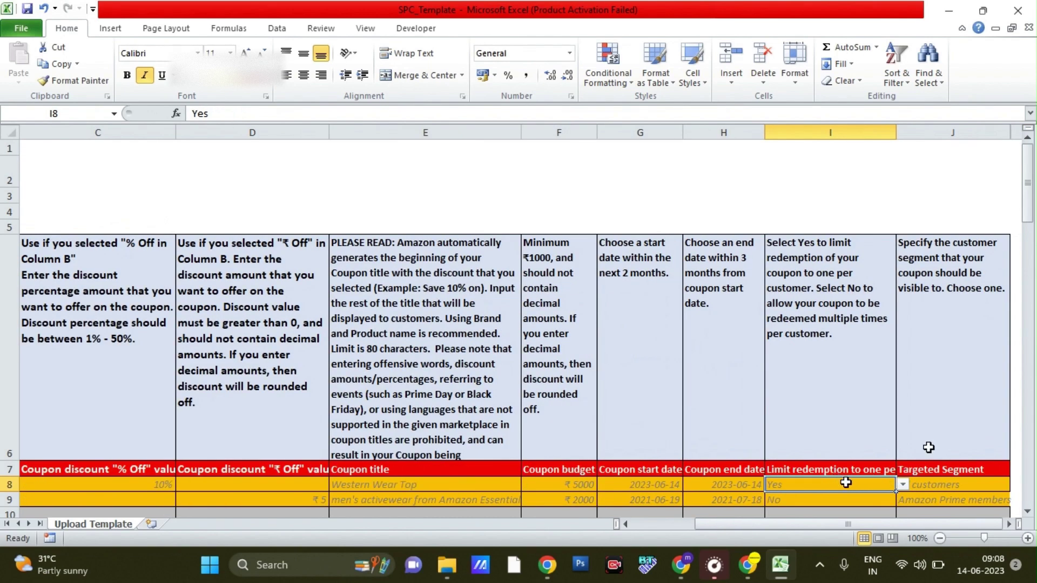
{"action": "key", "text": "Up"}
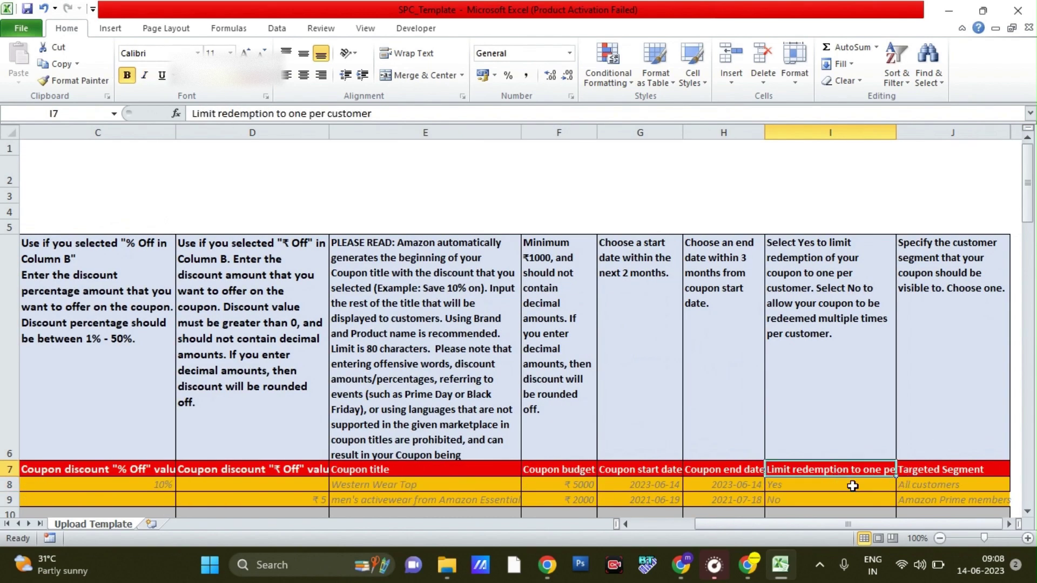
{"action": "key", "text": "Down"}
{"action": "key", "text": "alt+Down"}
{"action": "key", "text": "Escape"}
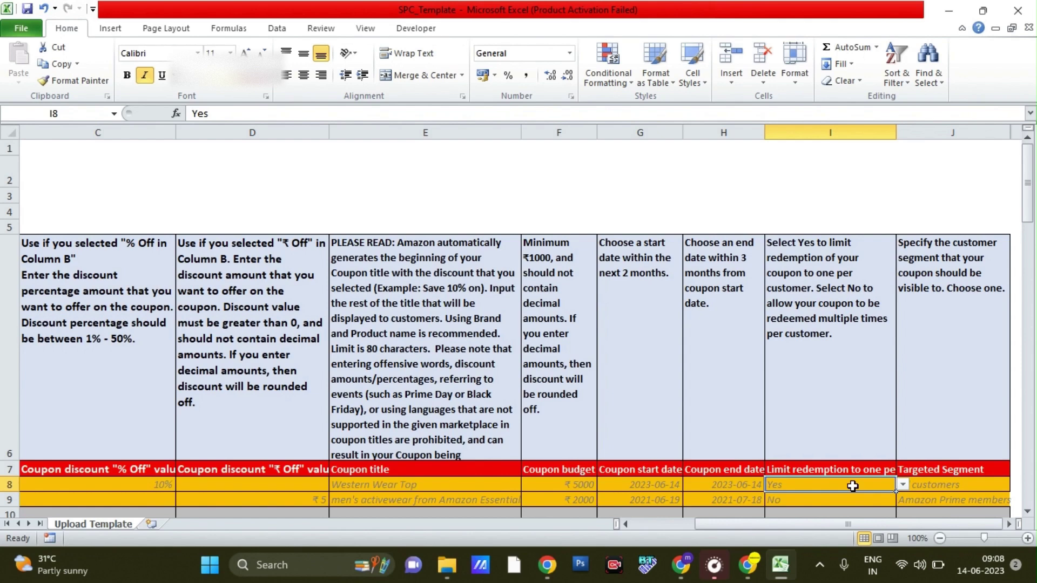
Examine the available customer segment options in the Targeted Segment cell J8.
{"action": "key", "text": "Right"}
{"action": "key", "text": "Left"}
{"action": "key", "text": "Right"}
{"action": "key", "text": "Right"}
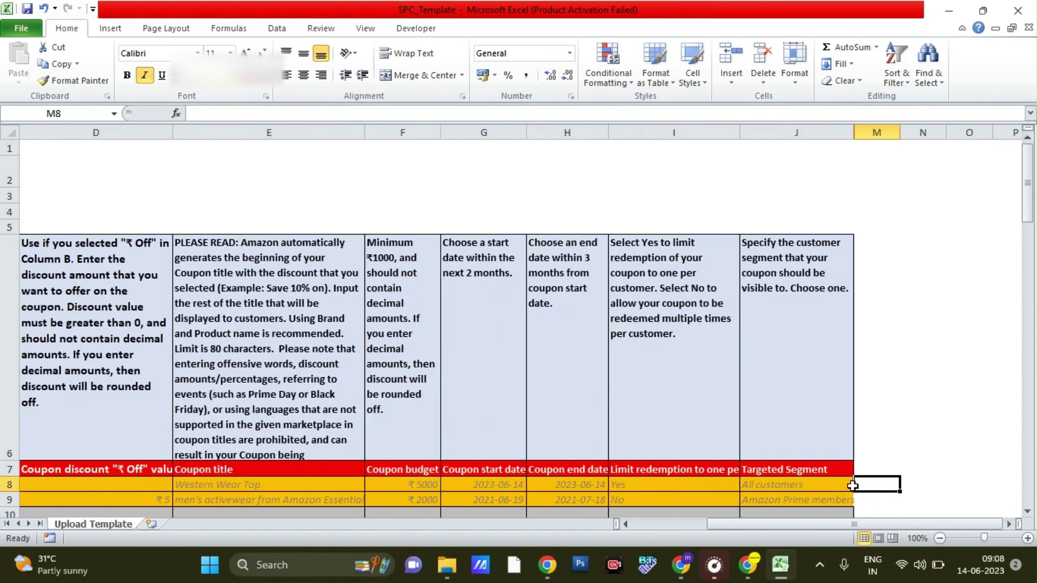
{"action": "key", "text": "Left"}
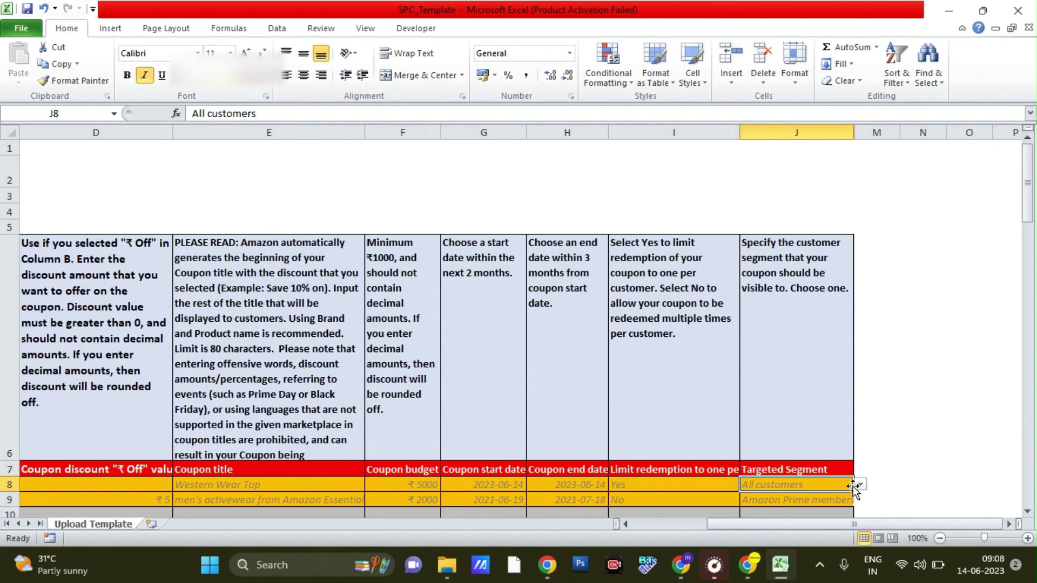
{"action": "key", "text": "alt+Down"}
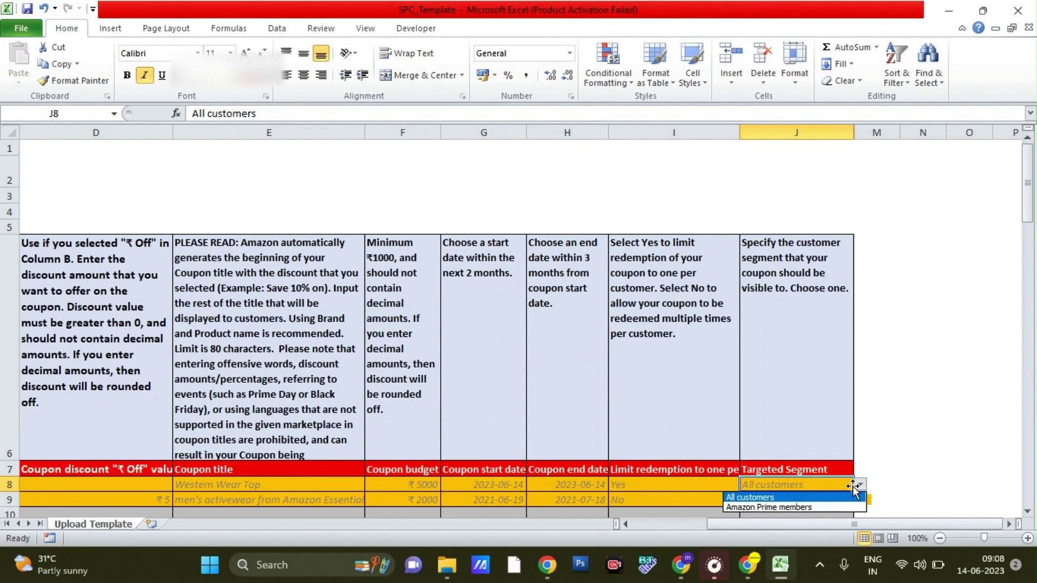
{"action": "left_click", "coordinate": [852, 487]}
Clear all the sample entries in row 9, and go to the orange-cell instruction in A4.
{"action": "key", "text": "Down"}
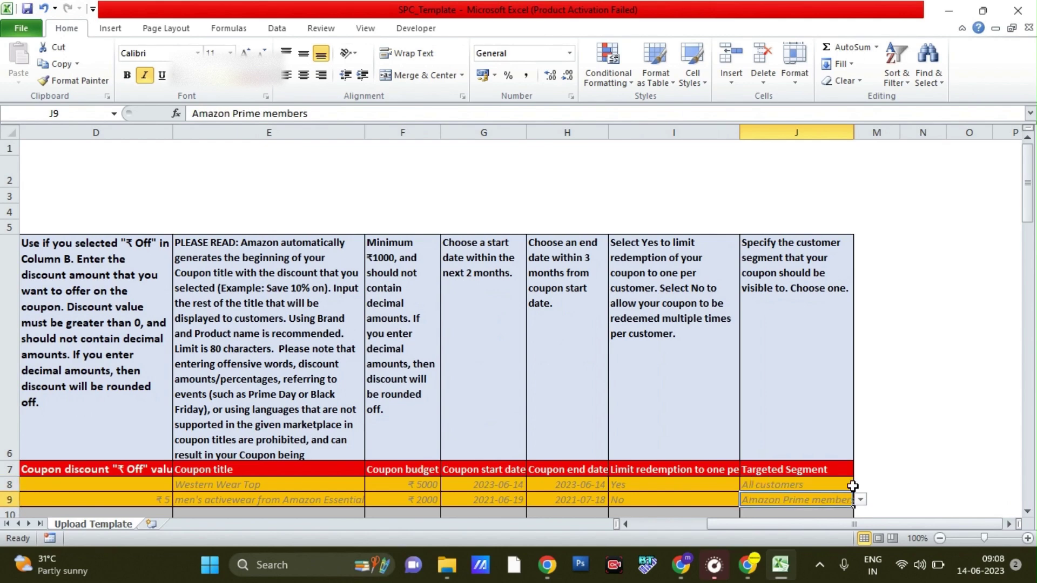
{"action": "key", "text": "Home"}
{"action": "key", "text": "shift+ctrl+Right"}
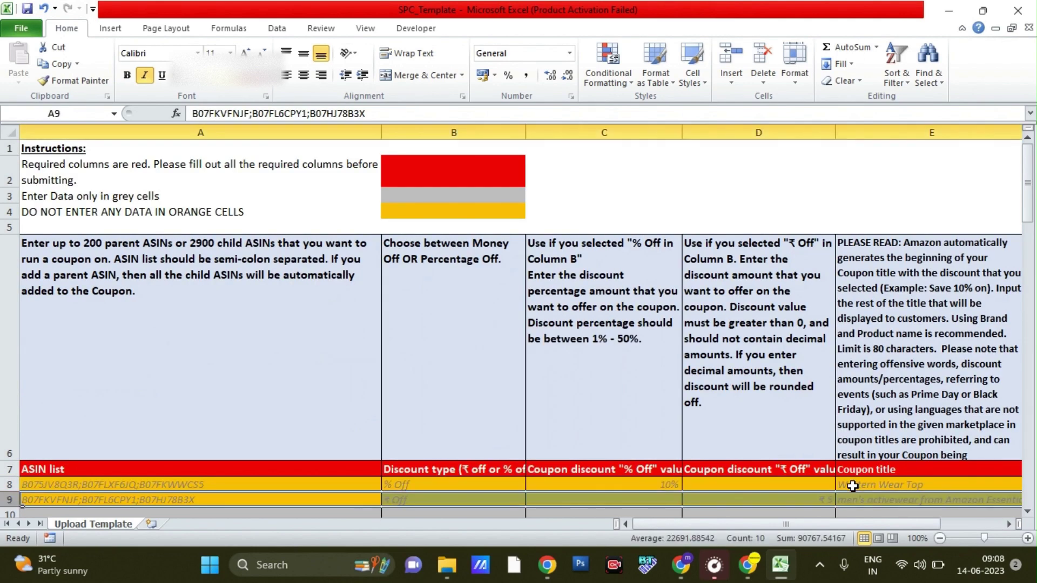
{"action": "key", "text": "Delete"}
{"action": "key", "text": "Up"}
{"action": "key", "text": "Up"}
{"action": "key", "text": "Up"}
{"action": "key", "text": "Up"}
{"action": "key", "text": "Up"}
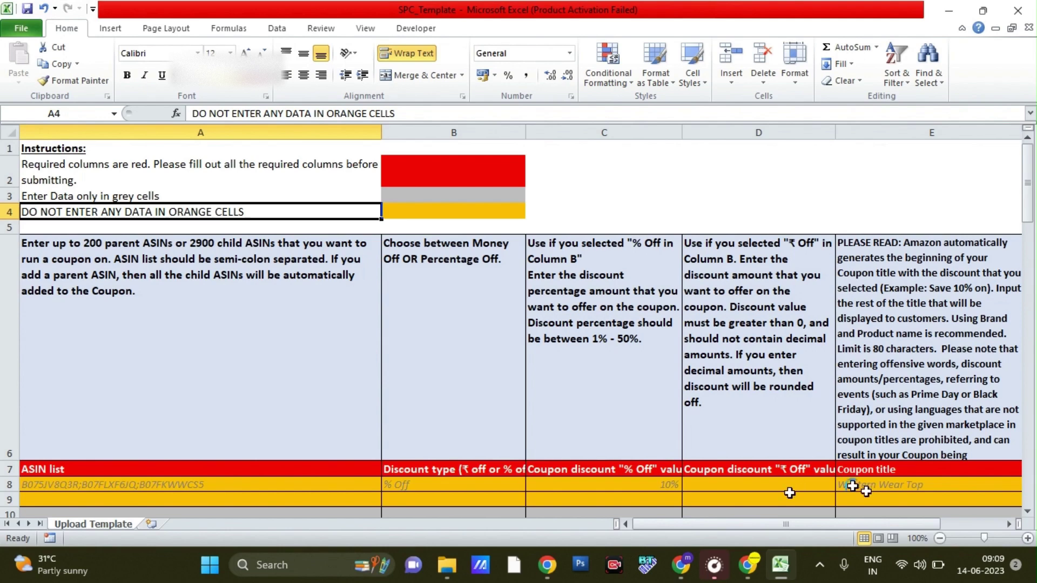
Switch to the Amazon Seller Central bulk coupon page in Chrome and start choosing the file to upload.
{"action": "left_click", "coordinate": [751, 565]}
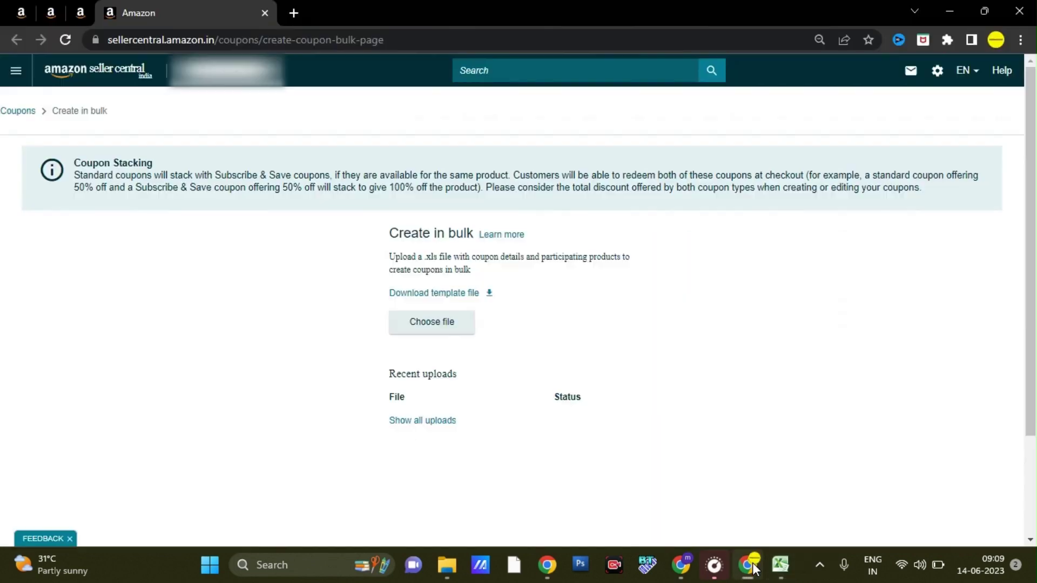
{"action": "left_click", "coordinate": [406, 330]}
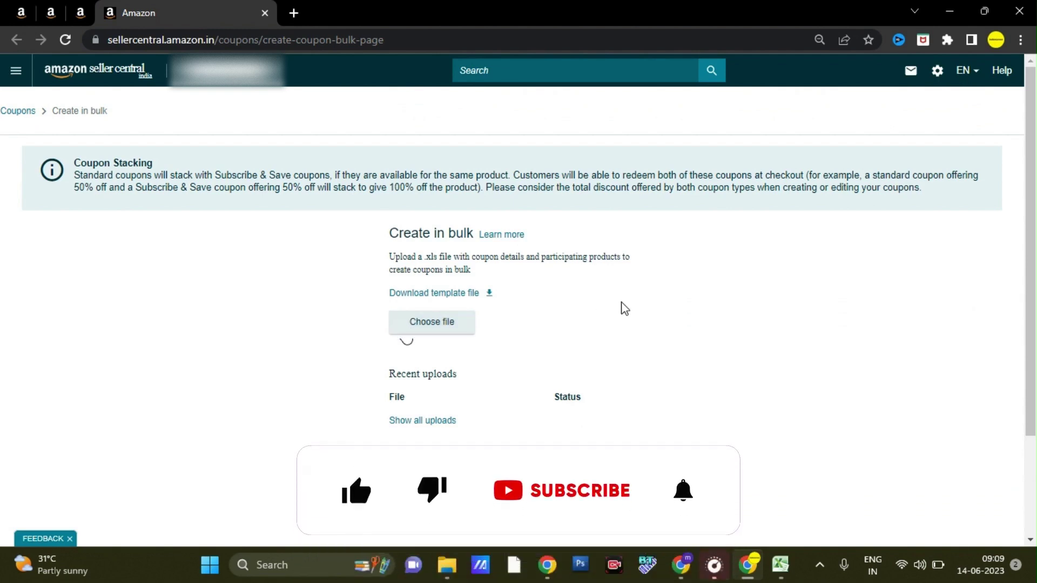